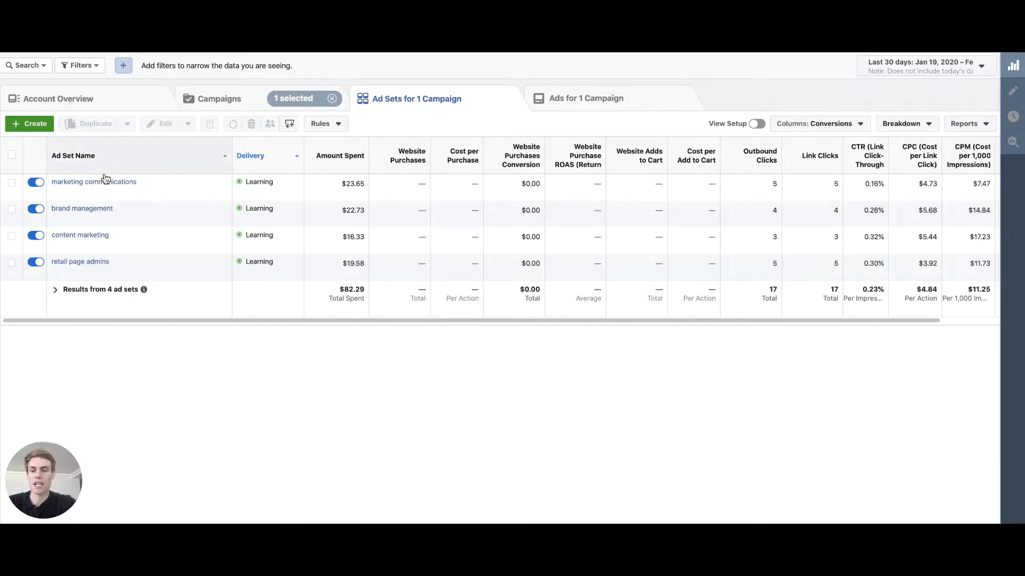
Step: Open the marketing communications ad set and bring up its "dark post / offer / evidence / DRAFT" ad for editing
{"action": "left_click", "coordinate": [90, 184]}
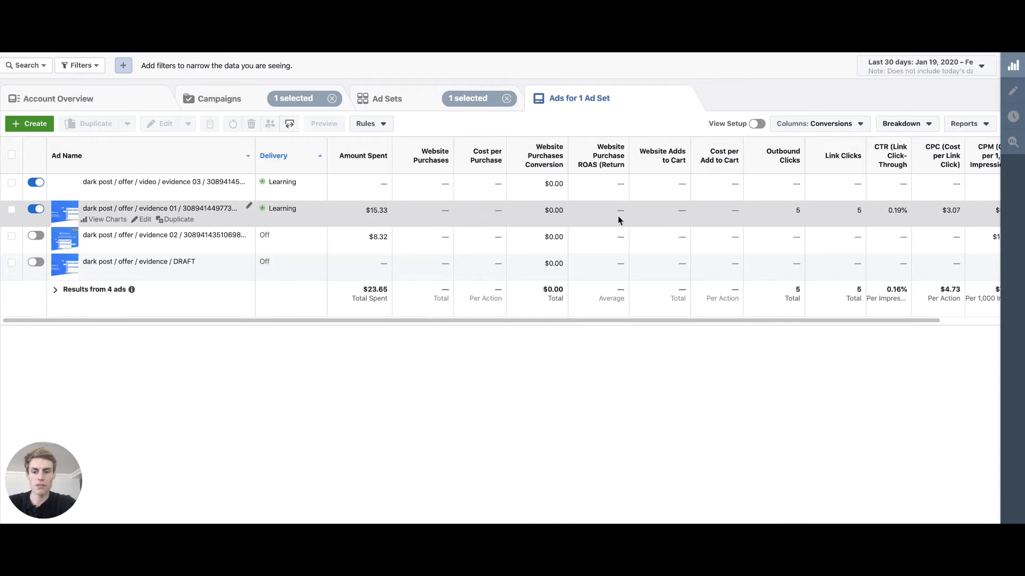
{"action": "left_click", "coordinate": [530, 266]}
{"action": "left_click", "coordinate": [1018, 89]}
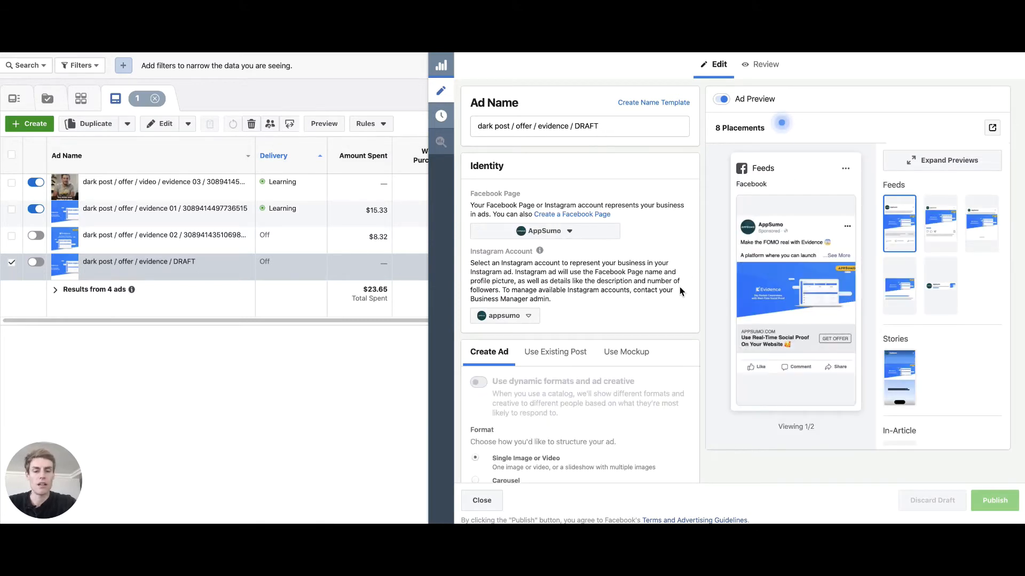
Step: Preview the draft ad in several placements, including Messenger Inbox, Facebook Right Column and Facebook Stories, and return to the Facebook Feeds preview
{"action": "mouse_move", "coordinate": [775, 331]}
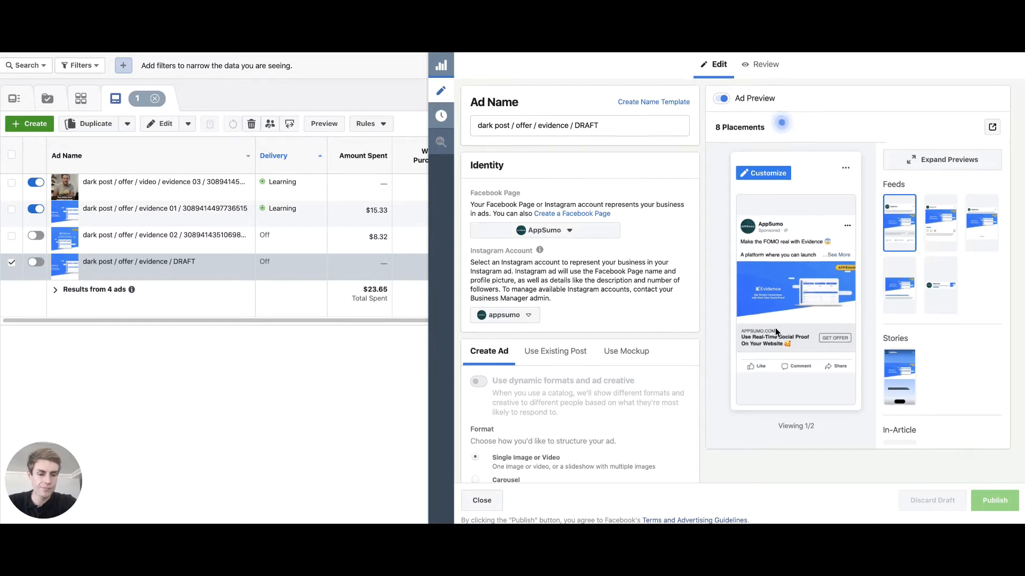
{"action": "scroll", "coordinate": [775, 331], "scroll_direction": "down", "scroll_amount": 1}
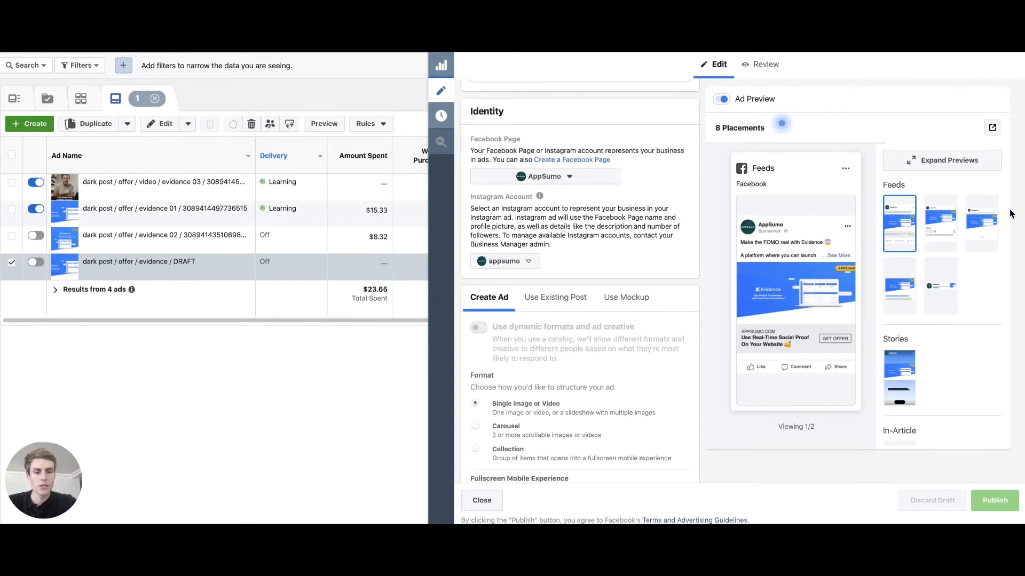
{"action": "left_click", "coordinate": [944, 226]}
{"action": "left_click", "coordinate": [983, 238]}
{"action": "left_click", "coordinate": [943, 271]}
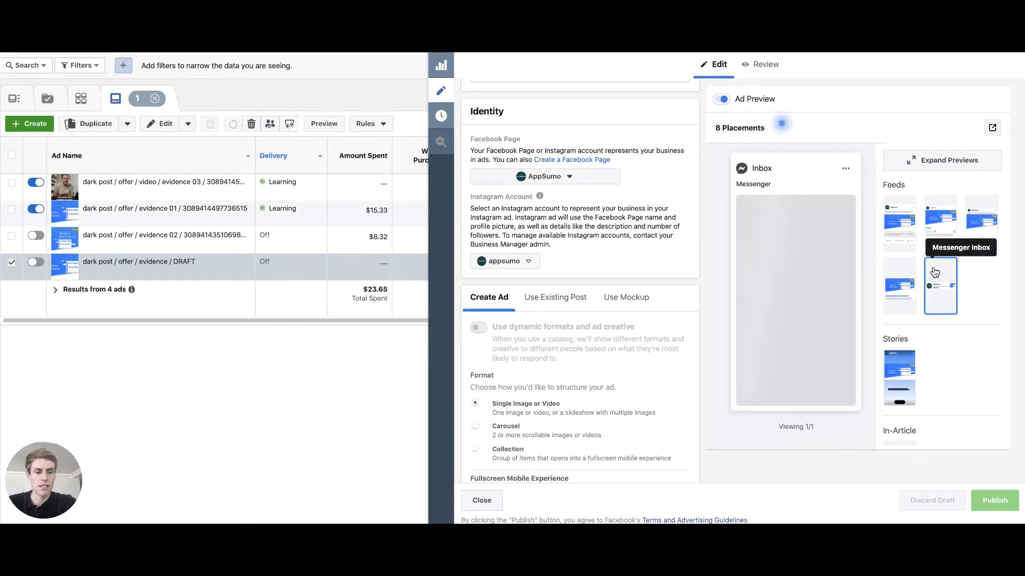
{"action": "left_click", "coordinate": [900, 283]}
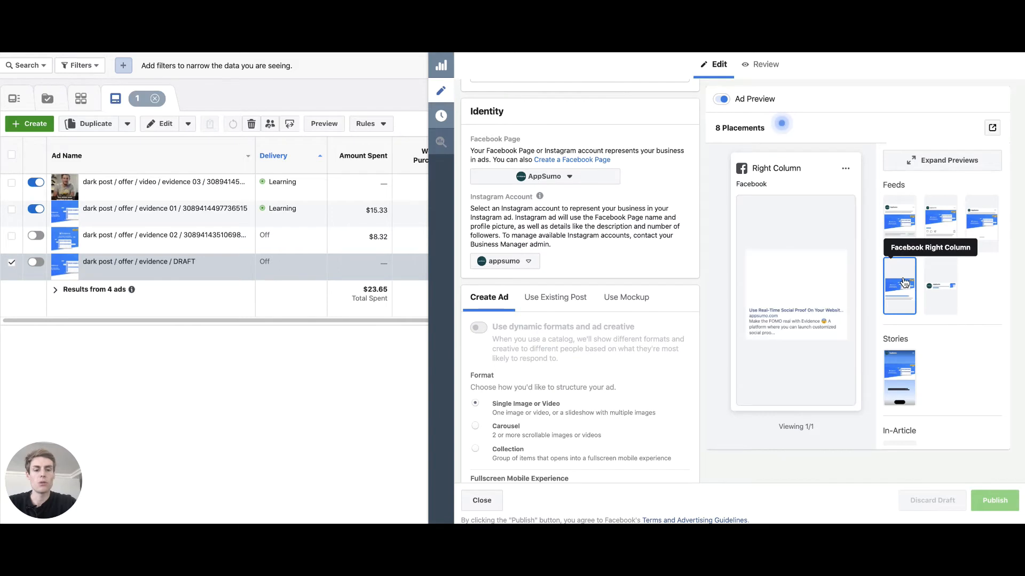
{"action": "left_click", "coordinate": [899, 369]}
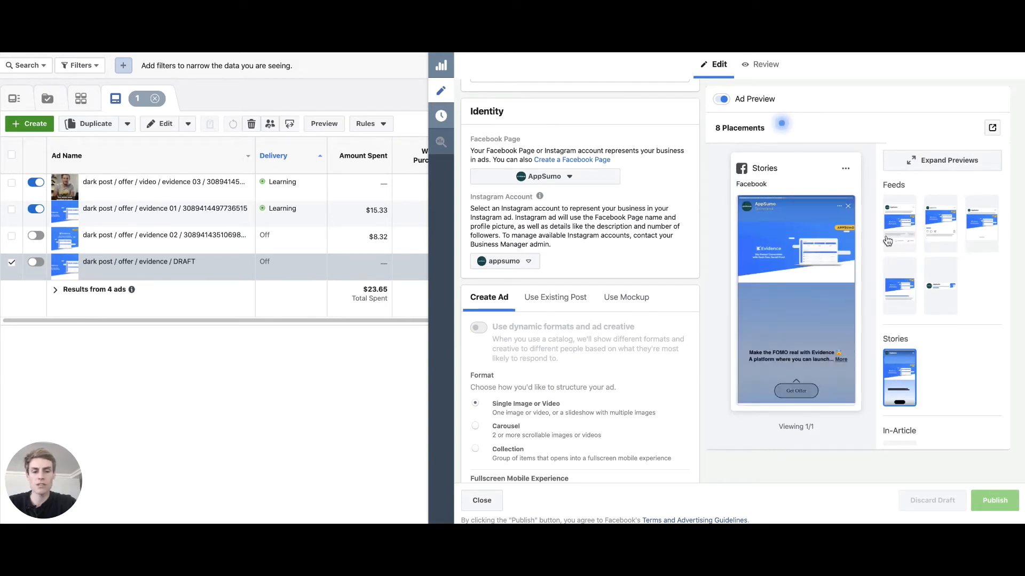
{"action": "mouse_move", "coordinate": [799, 236]}
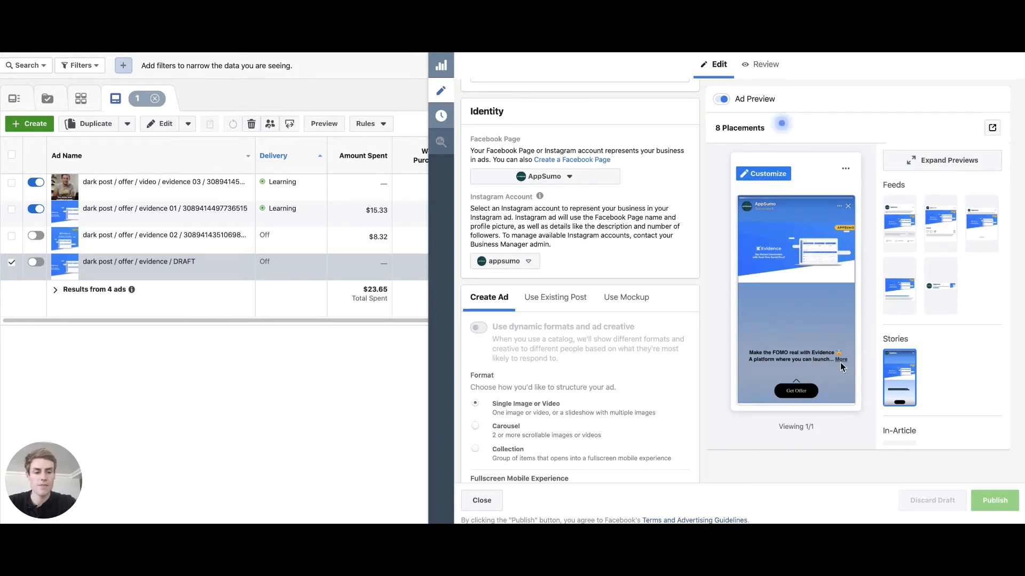
{"action": "left_click", "coordinate": [896, 291]}
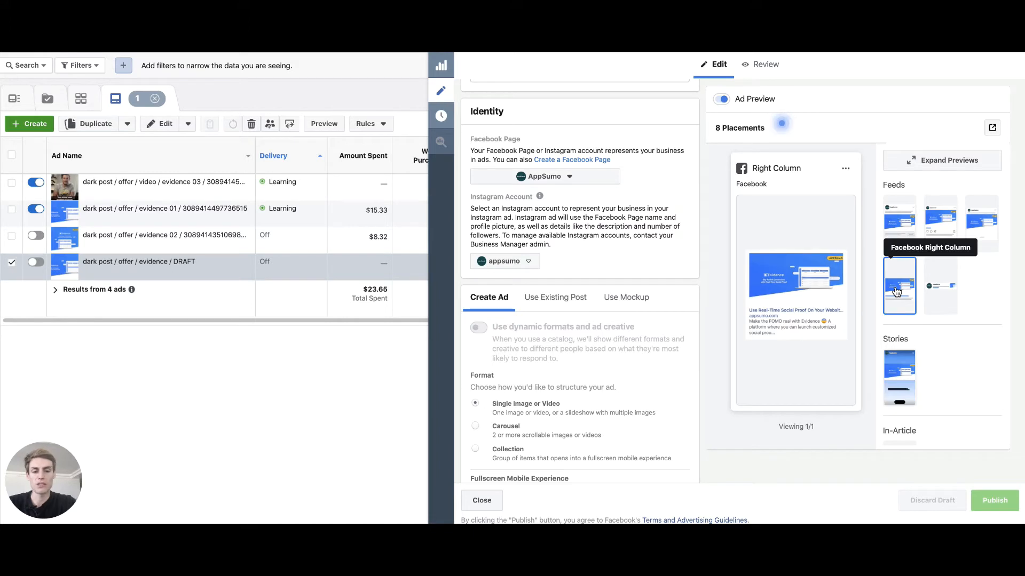
{"action": "left_click", "coordinate": [901, 221]}
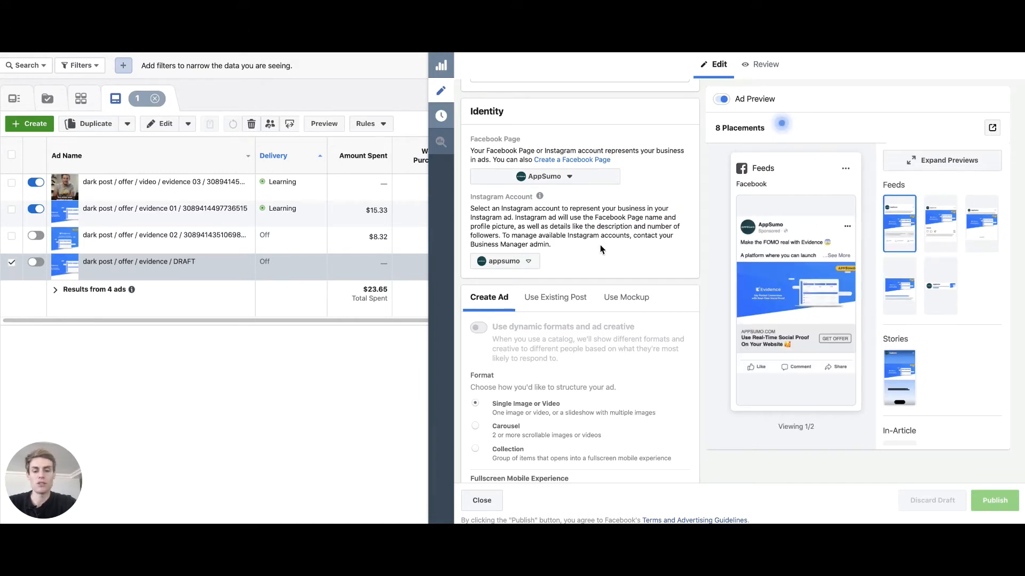
Step: Compare the draft's single-image format with the evidence 02 ad and the video evidence 03 ad, and return to the draft
{"action": "scroll", "coordinate": [530, 220], "scroll_direction": "down", "scroll_amount": 3}
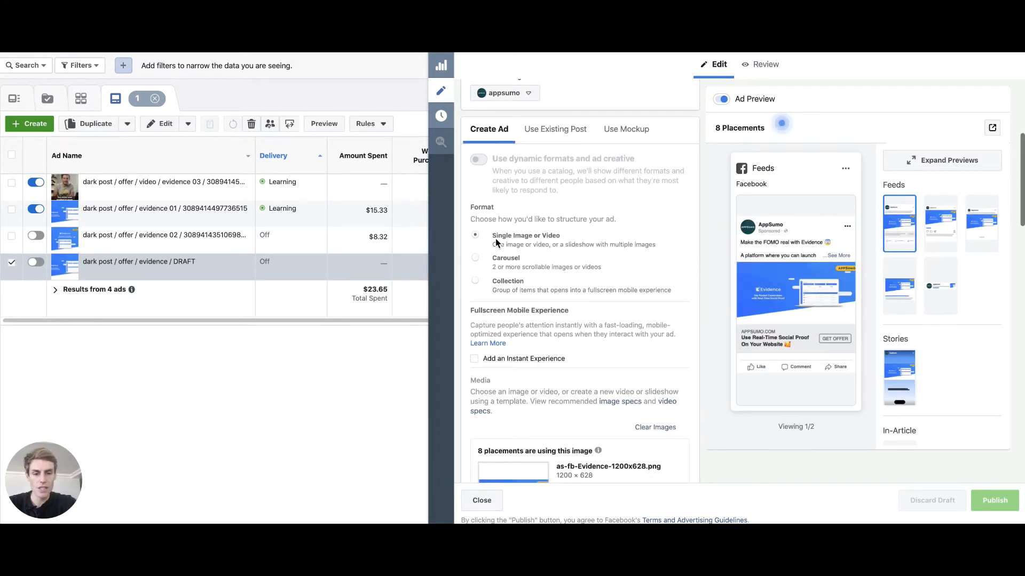
{"action": "scroll", "coordinate": [497, 241], "scroll_direction": "down", "scroll_amount": 1}
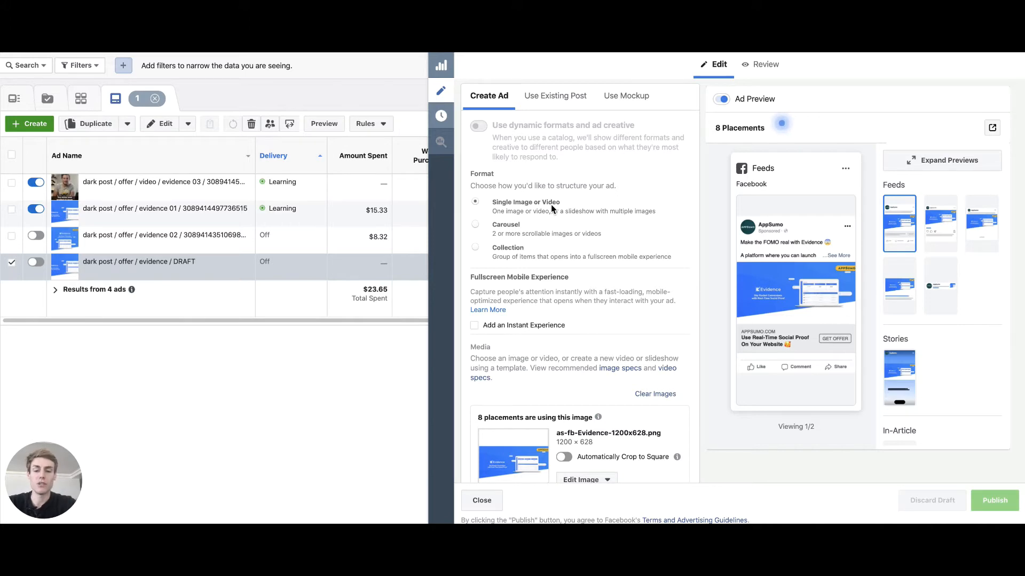
{"action": "left_click", "coordinate": [319, 236]}
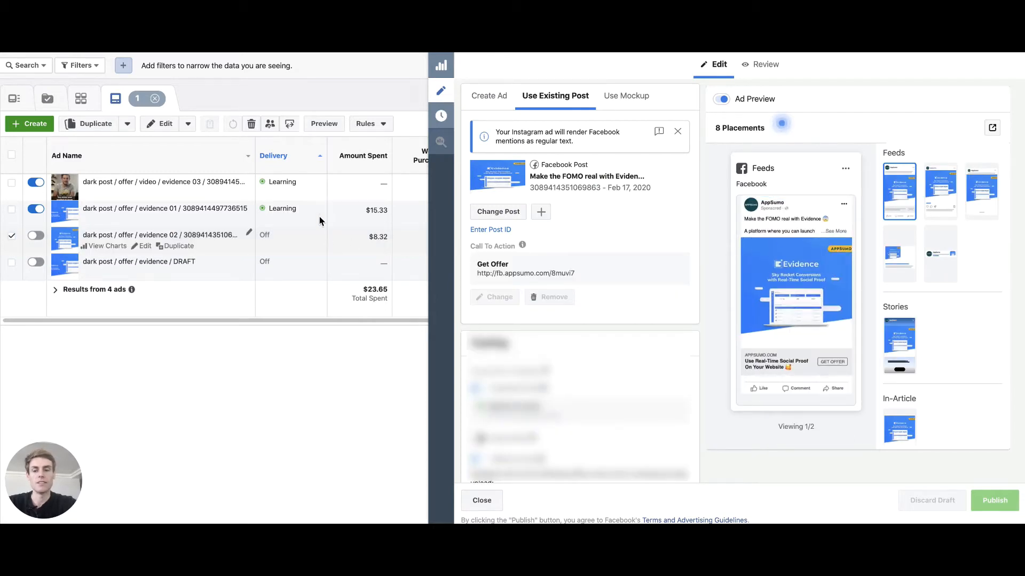
{"action": "mouse_move", "coordinate": [283, 182]}
{"action": "left_click", "coordinate": [354, 182]}
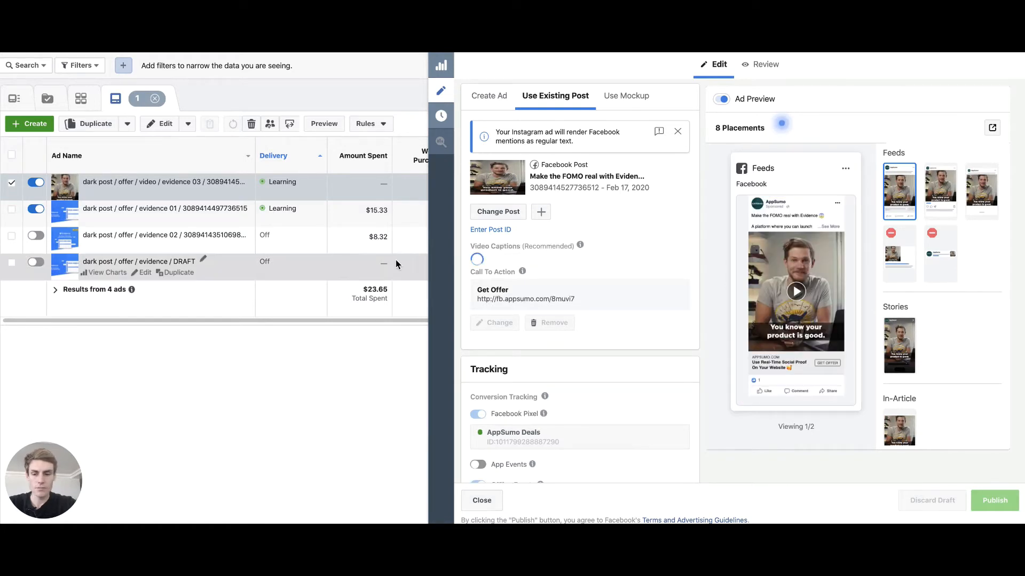
{"action": "left_click", "coordinate": [339, 264]}
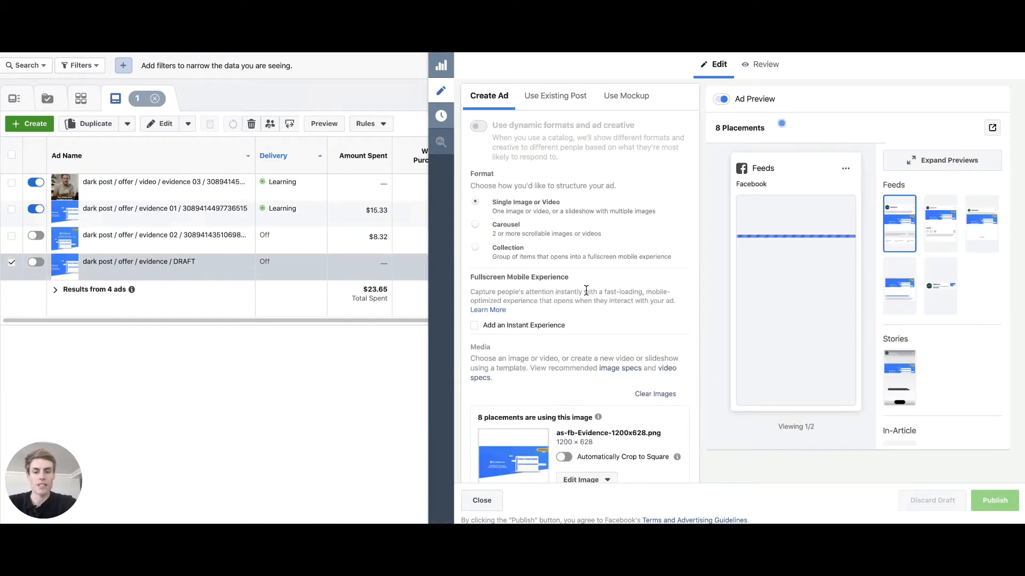
Step: Review the draft ad's format choices and media section, including the options for editing its image
{"action": "scroll", "coordinate": [594, 220], "scroll_direction": "down", "scroll_amount": 1}
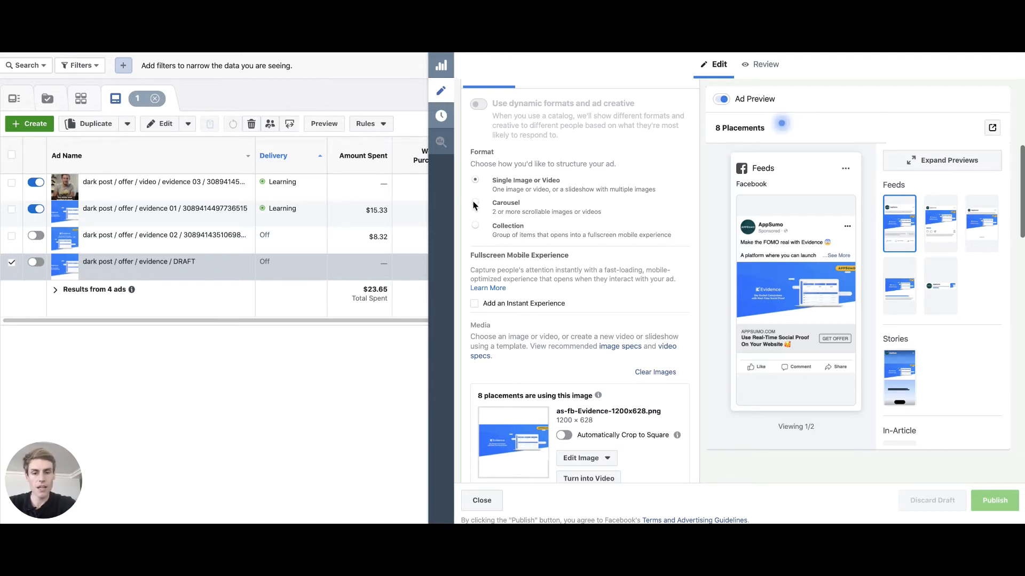
{"action": "scroll", "coordinate": [475, 207], "scroll_direction": "down", "scroll_amount": 1}
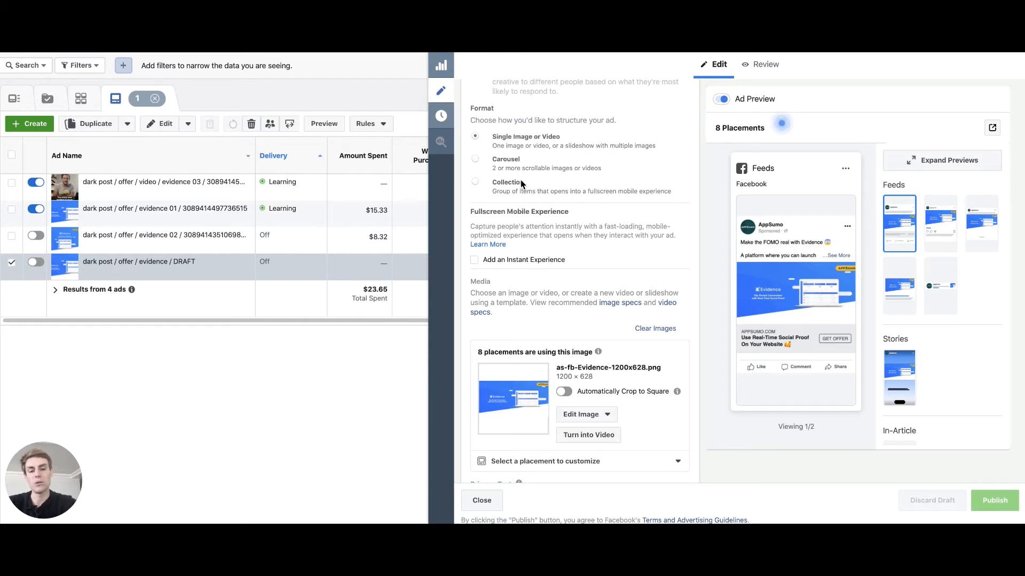
{"action": "scroll", "coordinate": [574, 190], "scroll_direction": "down", "scroll_amount": 3}
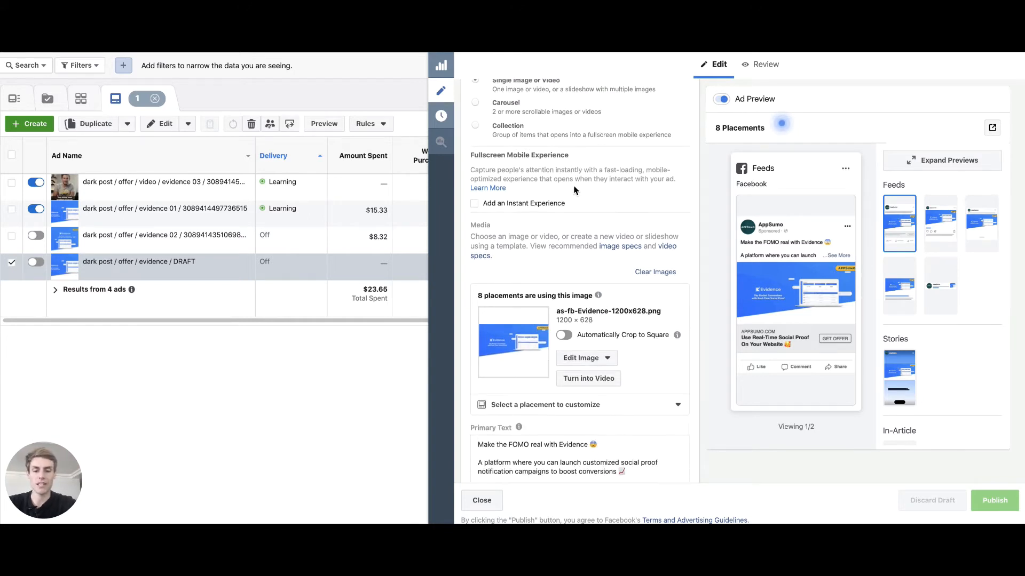
{"action": "scroll", "coordinate": [592, 232], "scroll_direction": "down", "scroll_amount": 2}
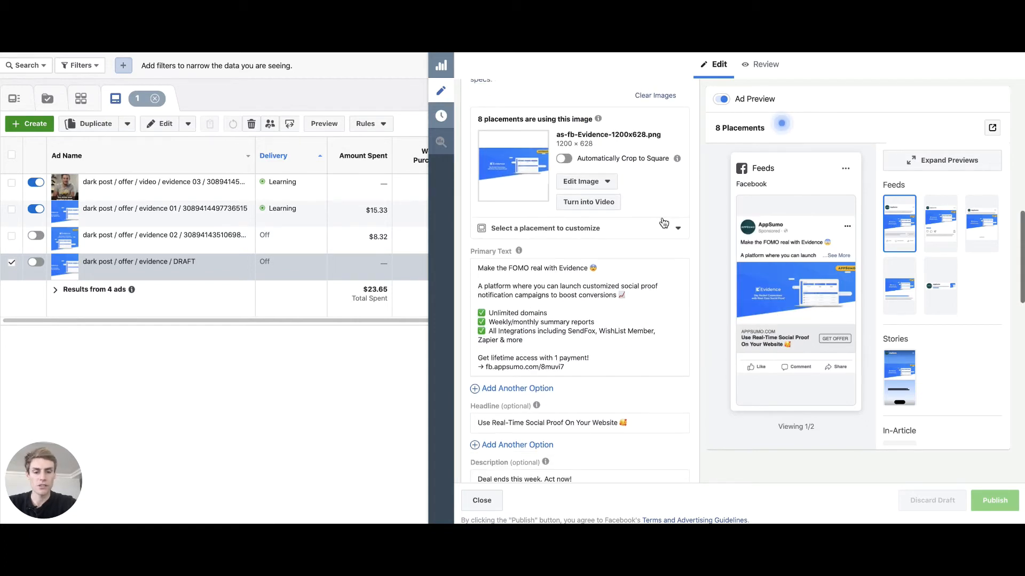
{"action": "left_click", "coordinate": [596, 184]}
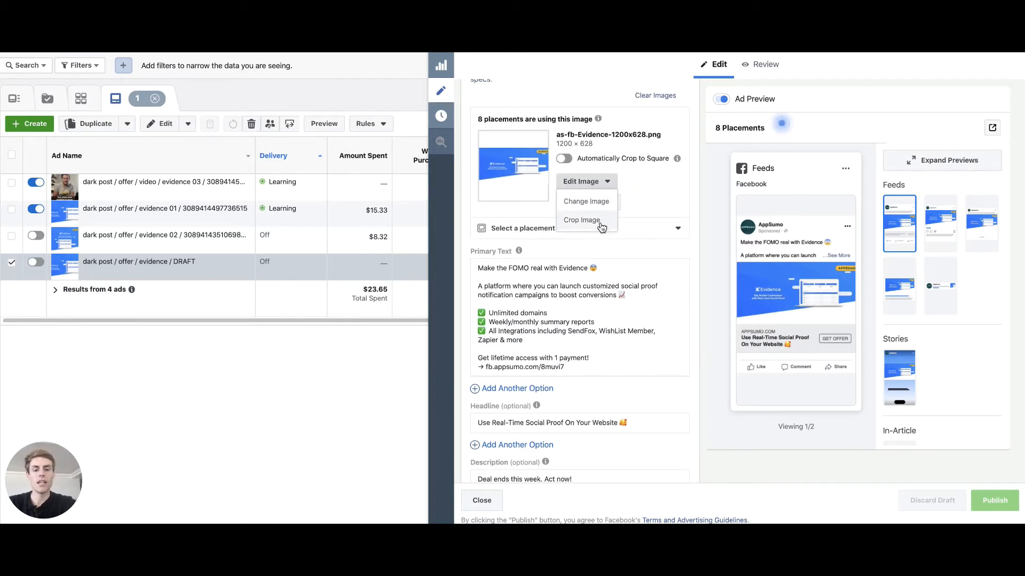
{"action": "left_click", "coordinate": [654, 189]}
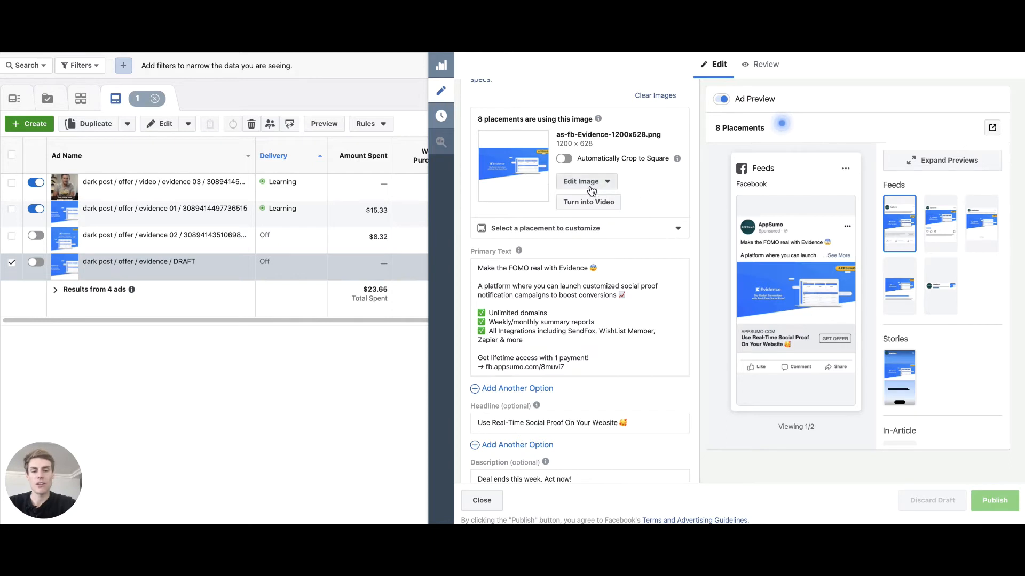
Step: Examine the draft ad's primary text, highlighting the opening hook, the platform description and the lifetime access offer line
{"action": "scroll", "coordinate": [632, 196], "scroll_direction": "down", "scroll_amount": 1}
{"action": "scroll", "coordinate": [633, 196], "scroll_direction": "down", "scroll_amount": 3}
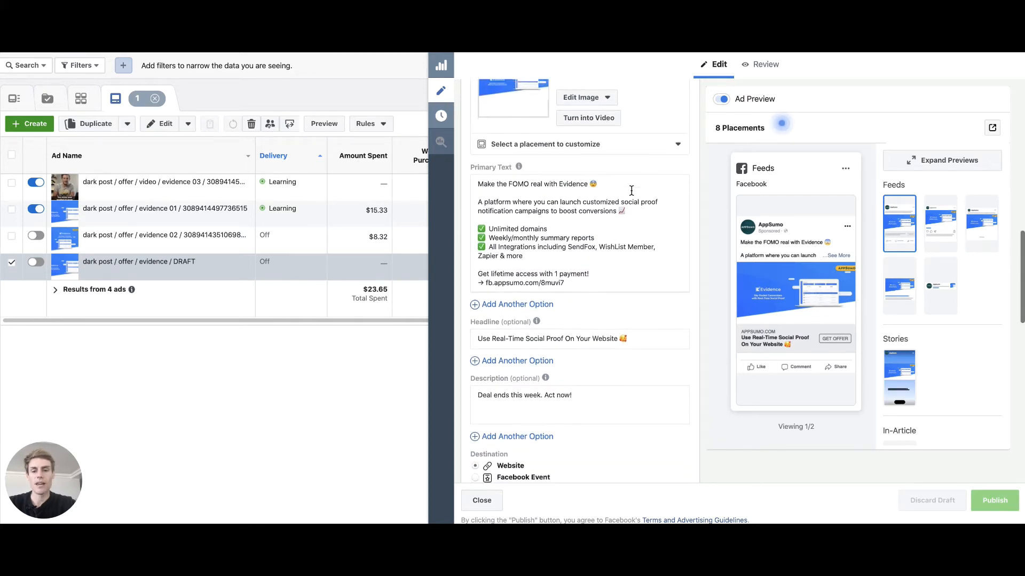
{"action": "scroll", "coordinate": [640, 166], "scroll_direction": "down", "scroll_amount": 1}
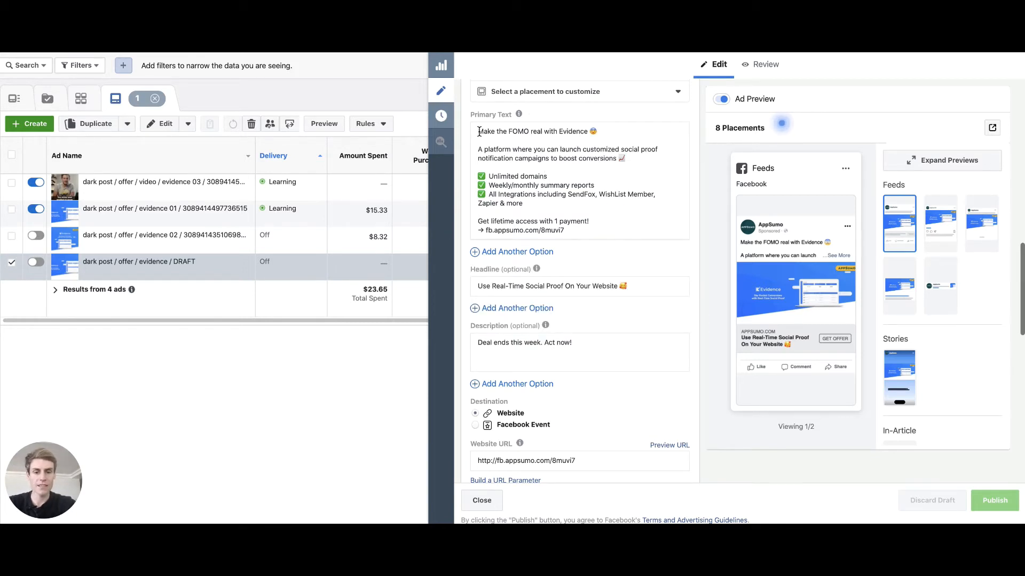
{"action": "left_click_drag", "start_coordinate": [479, 131], "coordinate": [622, 132]}
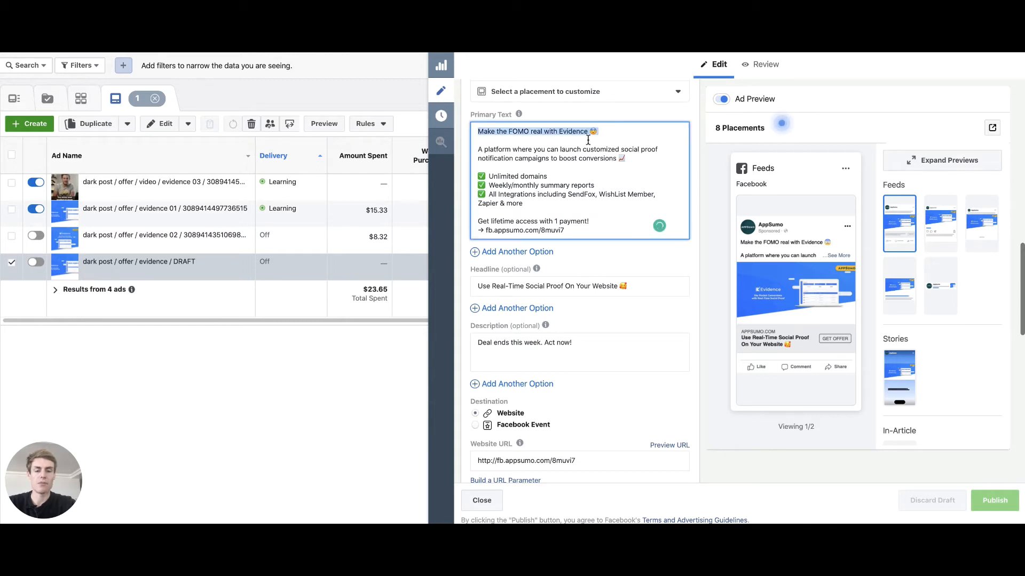
{"action": "left_click", "coordinate": [552, 150]}
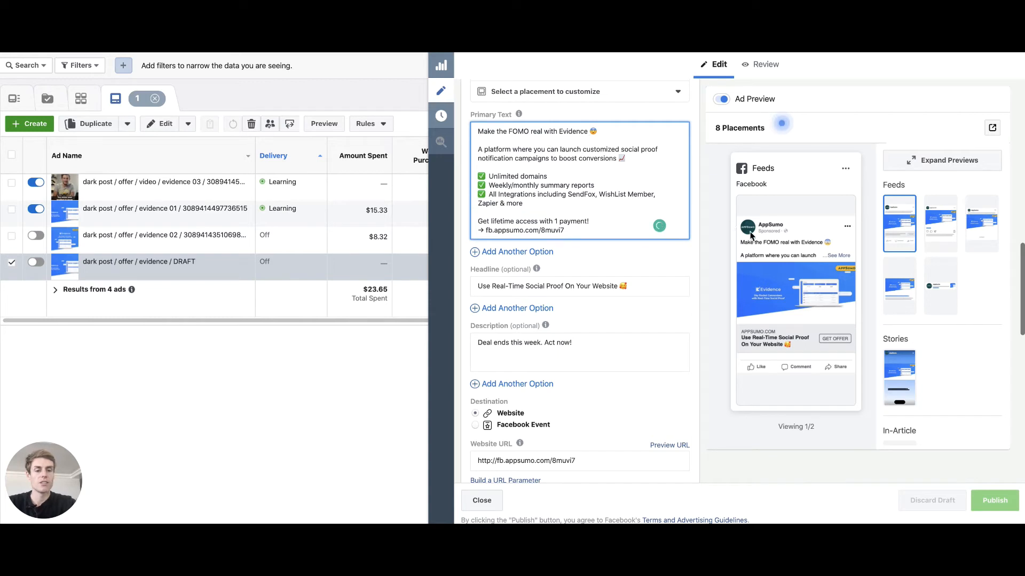
{"action": "mouse_move", "coordinate": [778, 267]}
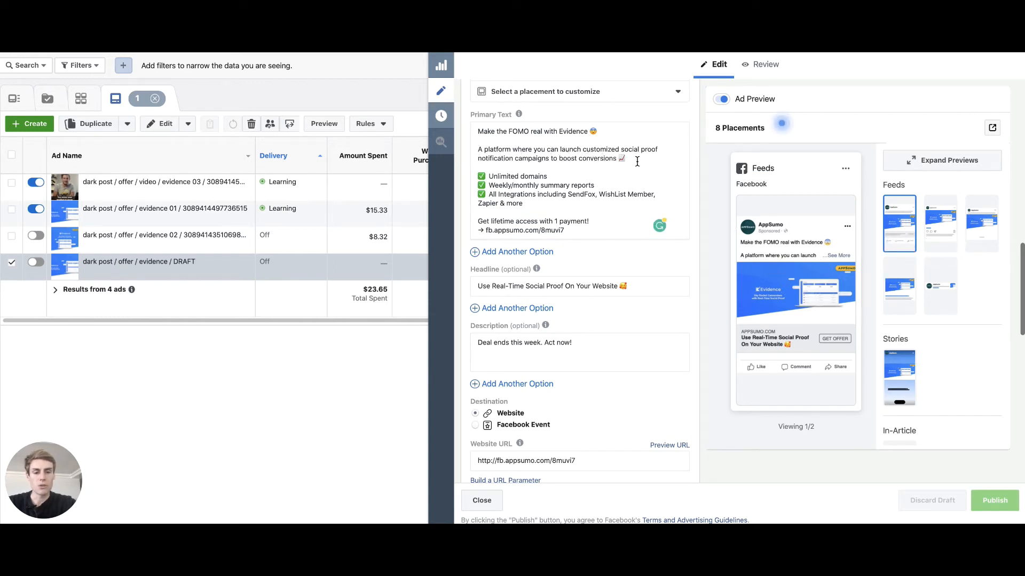
{"action": "left_click_drag", "start_coordinate": [629, 159], "coordinate": [470, 151]}
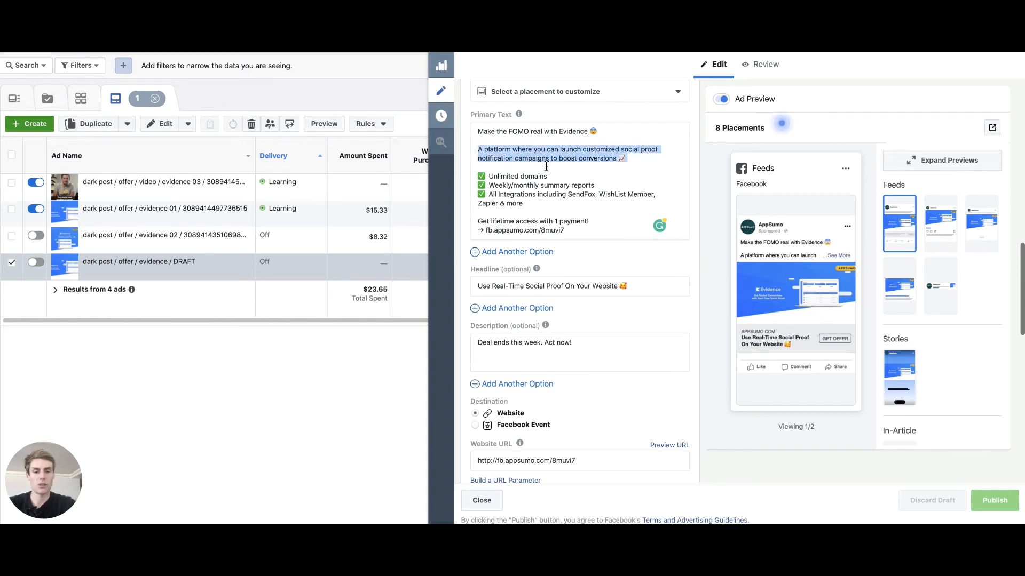
{"action": "left_click", "coordinate": [638, 162]}
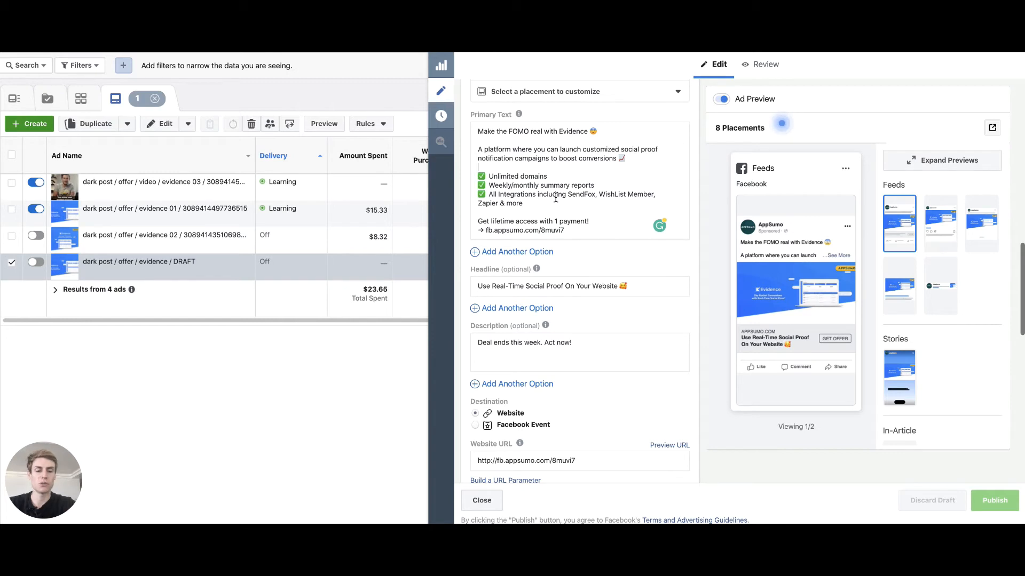
{"action": "triple_click", "coordinate": [496, 220]}
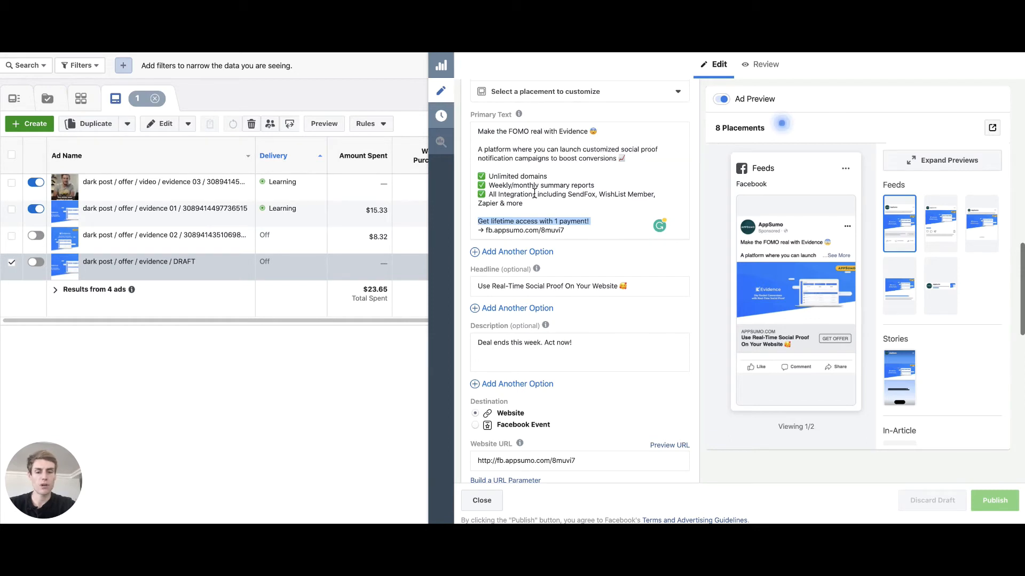
{"action": "left_click", "coordinate": [592, 220]}
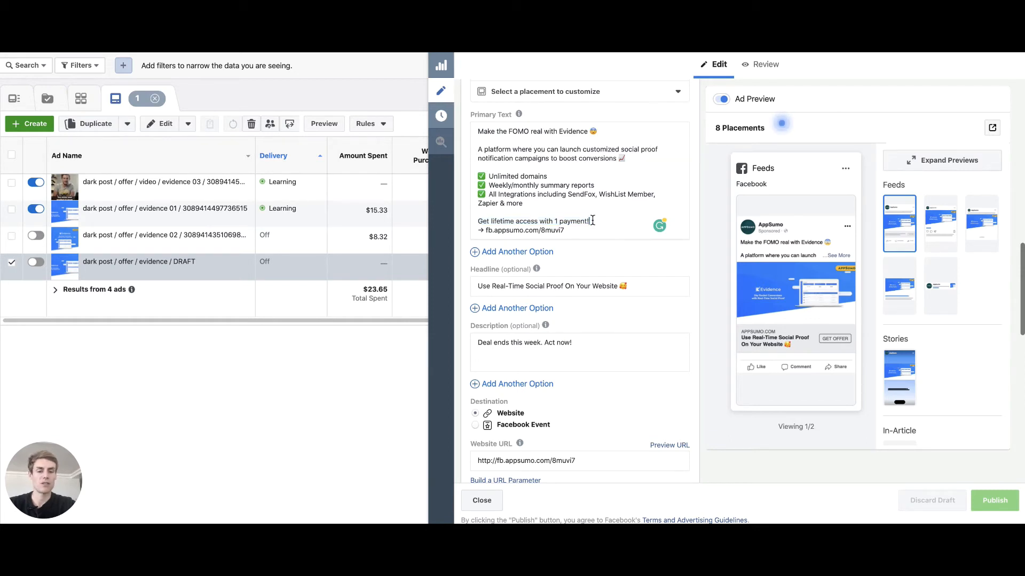
Step: Examine the draft ad's headline by highlighting it and compare it with the ad preview and the primary text
{"action": "scroll", "coordinate": [596, 221], "scroll_direction": "down", "scroll_amount": 1}
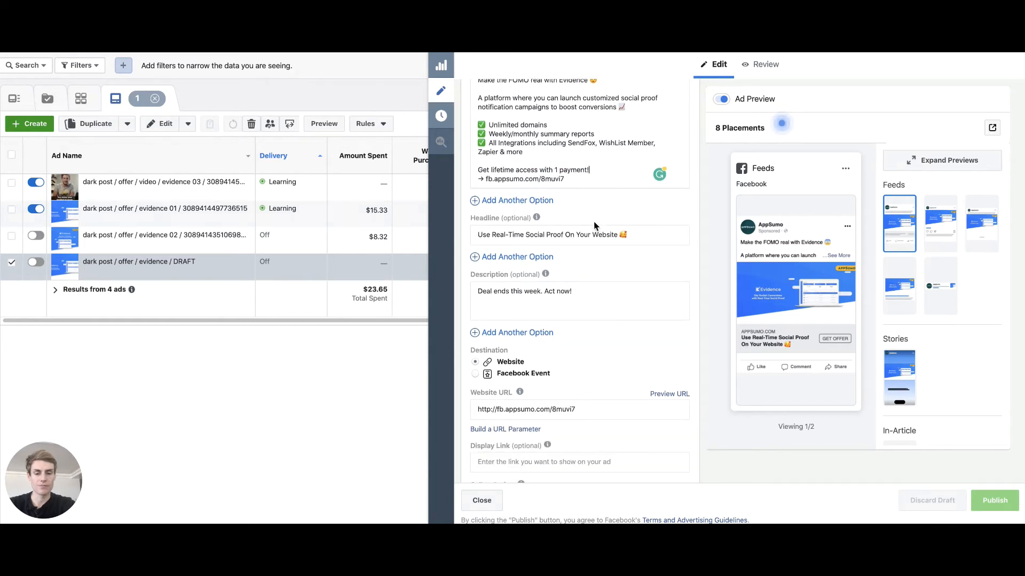
{"action": "triple_click", "coordinate": [548, 235]}
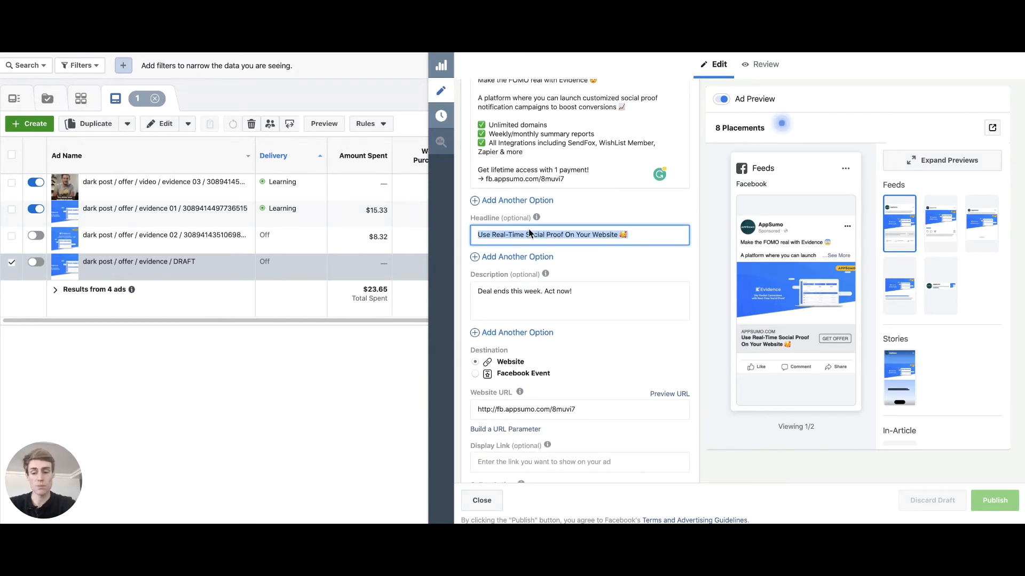
{"action": "left_click", "coordinate": [638, 238]}
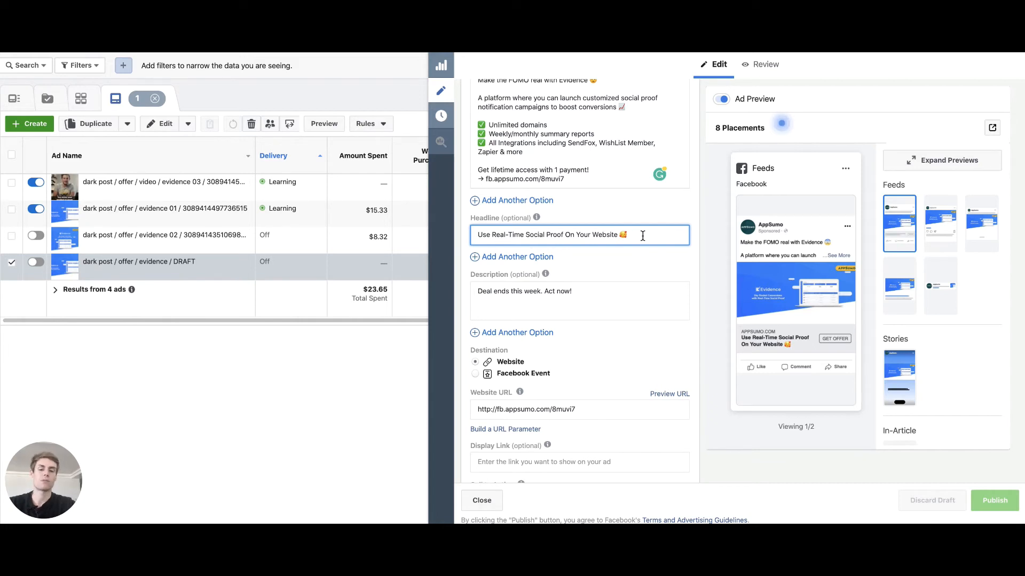
{"action": "mouse_move", "coordinate": [781, 335]}
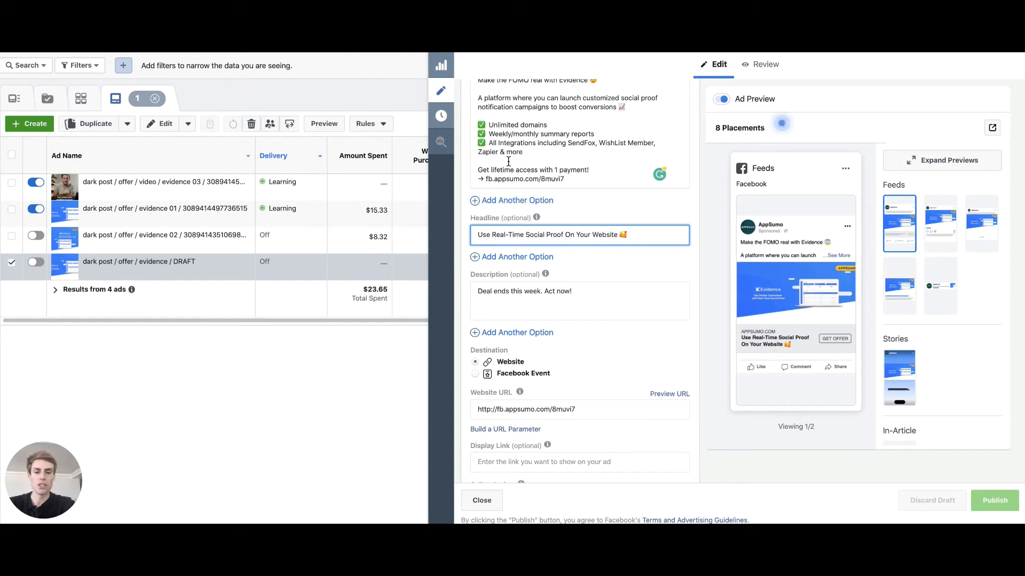
{"action": "scroll", "coordinate": [492, 131], "scroll_direction": "up", "scroll_amount": 1}
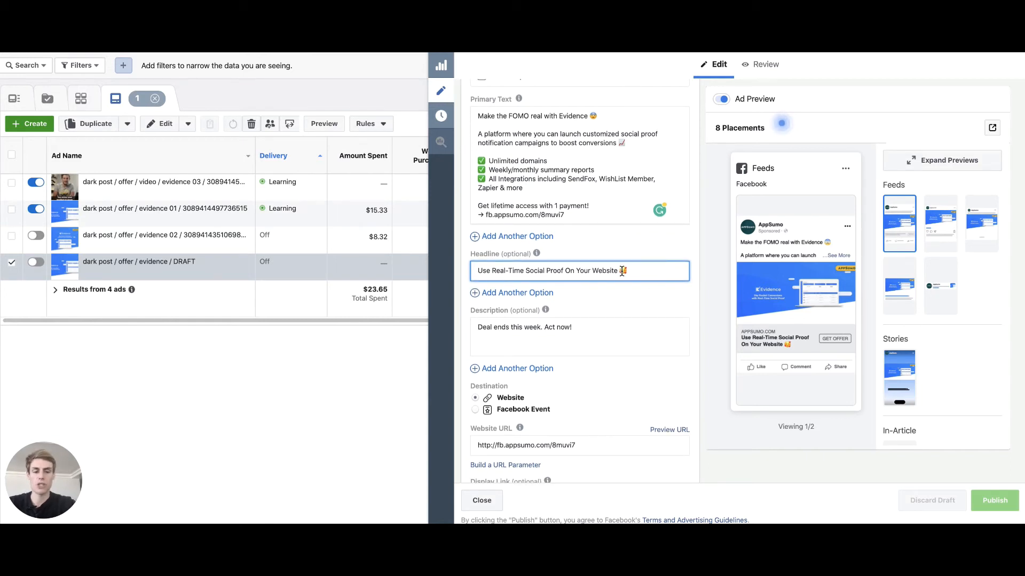
Step: Review the draft ad's description, destination, website URL, display link and call to action
{"action": "scroll", "coordinate": [606, 316], "scroll_direction": "down", "scroll_amount": 5}
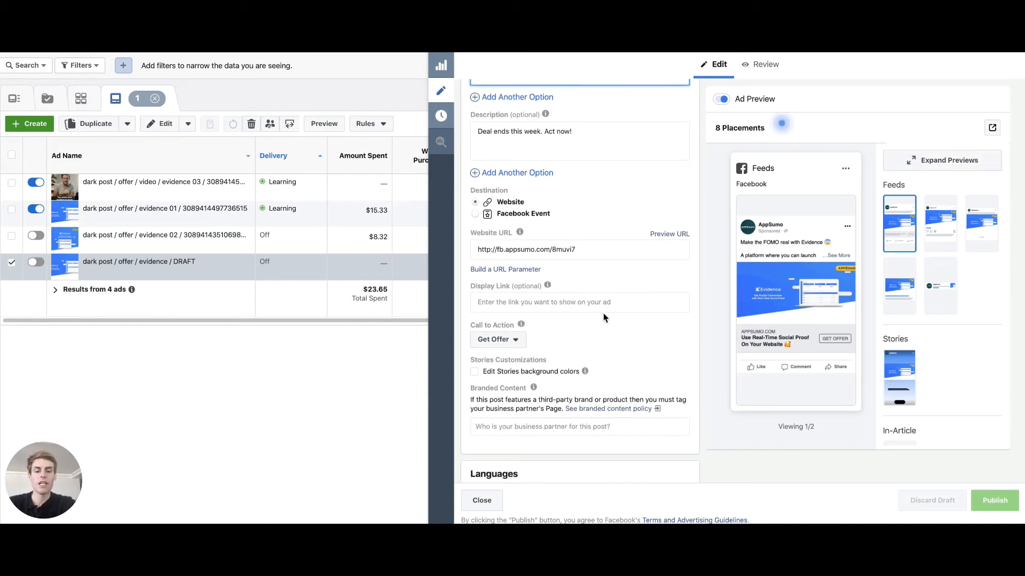
{"action": "scroll", "coordinate": [604, 318], "scroll_direction": "up", "scroll_amount": 1}
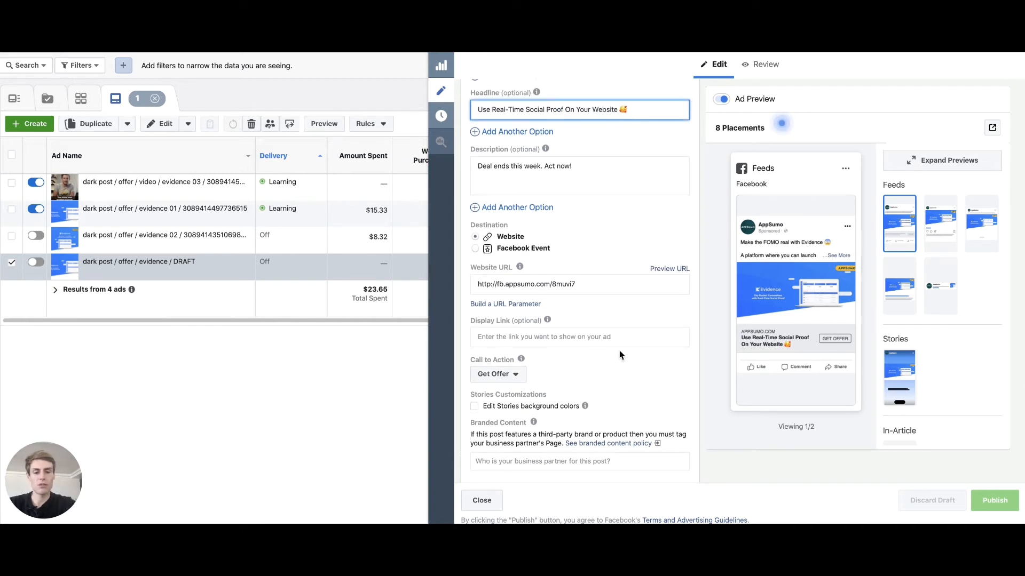
{"action": "mouse_move", "coordinate": [752, 267]}
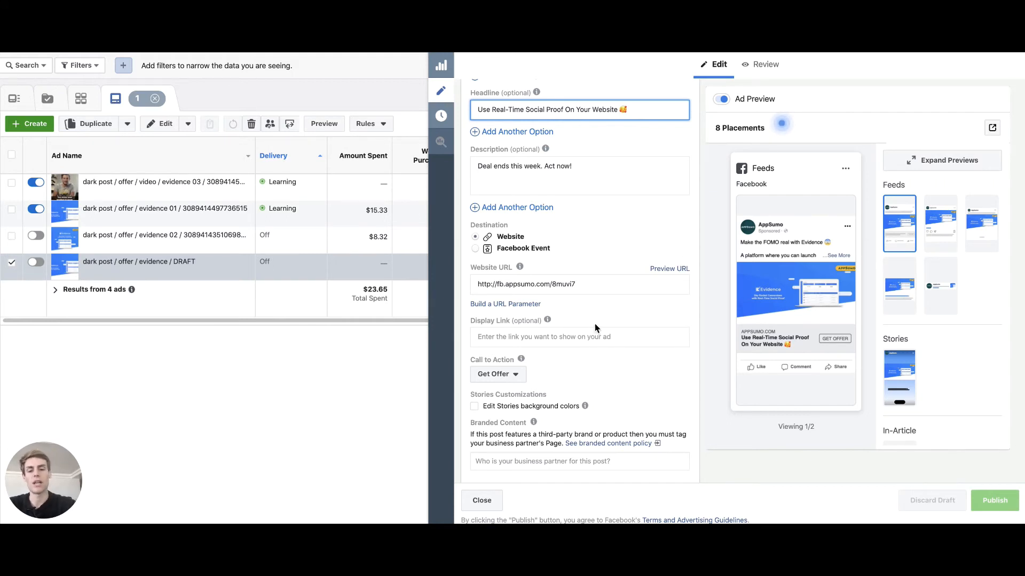
Step: Examine the campaign values in the tracking section's URL parameter builder and close it without applying changes
{"action": "scroll", "coordinate": [623, 331], "scroll_direction": "down", "scroll_amount": 10}
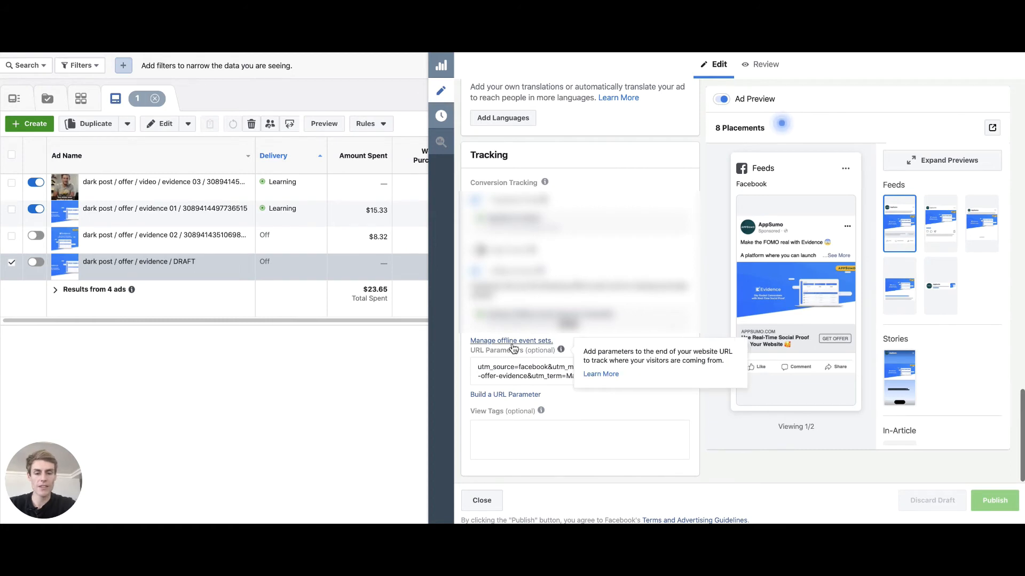
{"action": "left_click", "coordinate": [515, 395]}
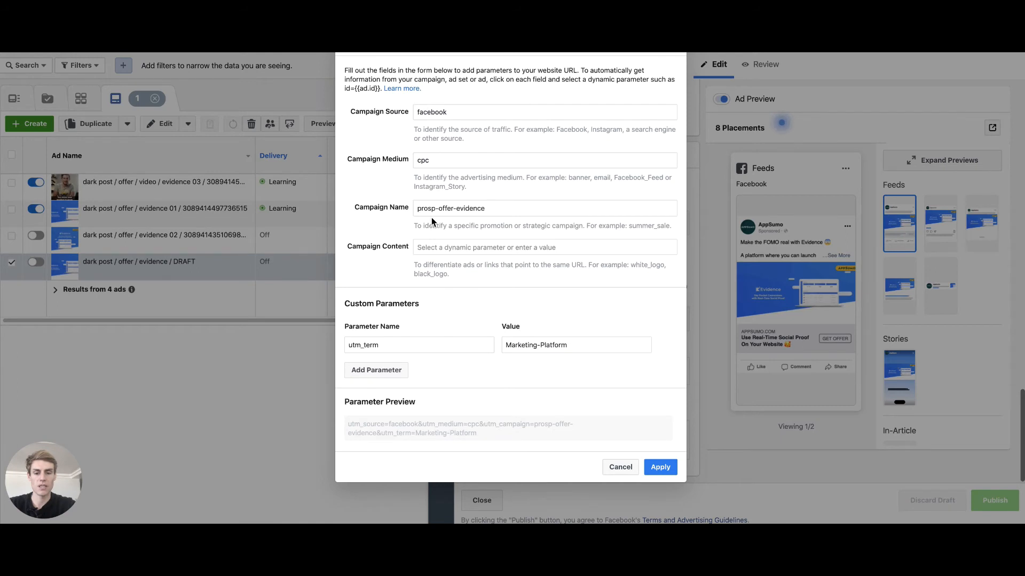
{"action": "left_click", "coordinate": [675, 45]}
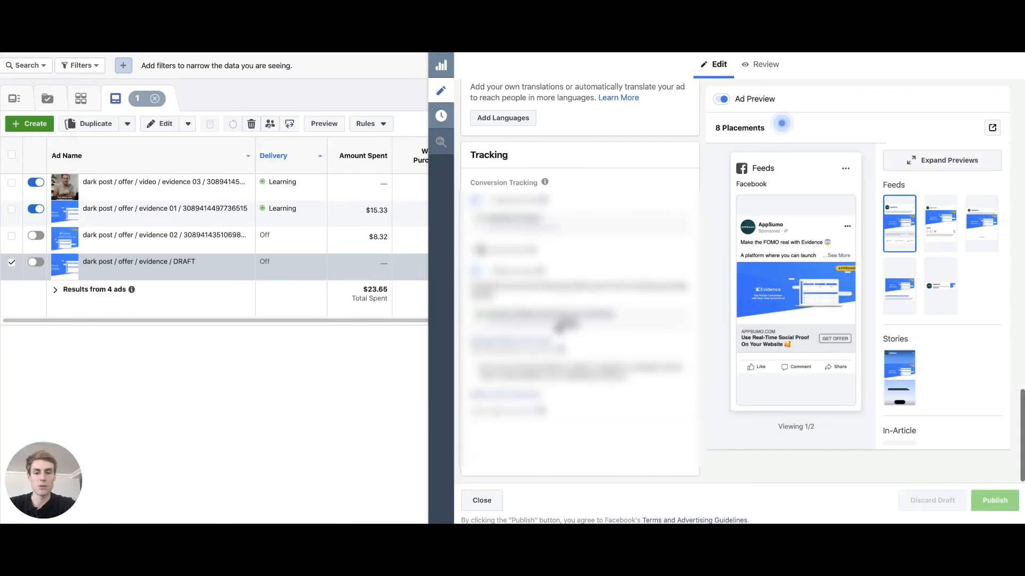
Step: Change the draft ad's format to Carousel and look over its card image settings
{"action": "scroll", "coordinate": [557, 333], "scroll_direction": "up", "scroll_amount": 2}
{"action": "scroll", "coordinate": [556, 333], "scroll_direction": "up", "scroll_amount": 5}
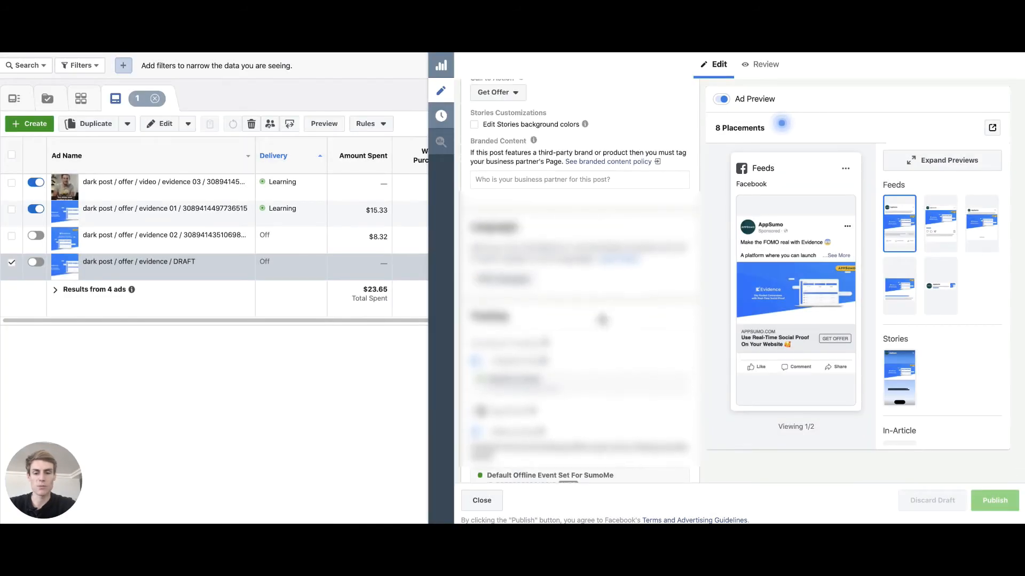
{"action": "scroll", "coordinate": [600, 319], "scroll_direction": "up", "scroll_amount": 10}
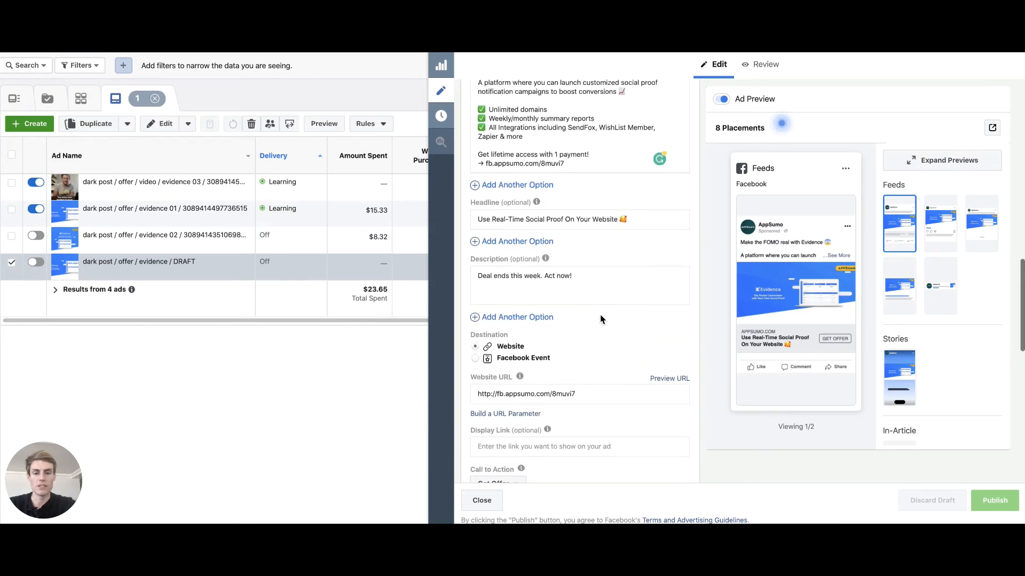
{"action": "scroll", "coordinate": [600, 319], "scroll_direction": "up", "scroll_amount": 8}
{"action": "scroll", "coordinate": [480, 297], "scroll_direction": "down", "scroll_amount": 3}
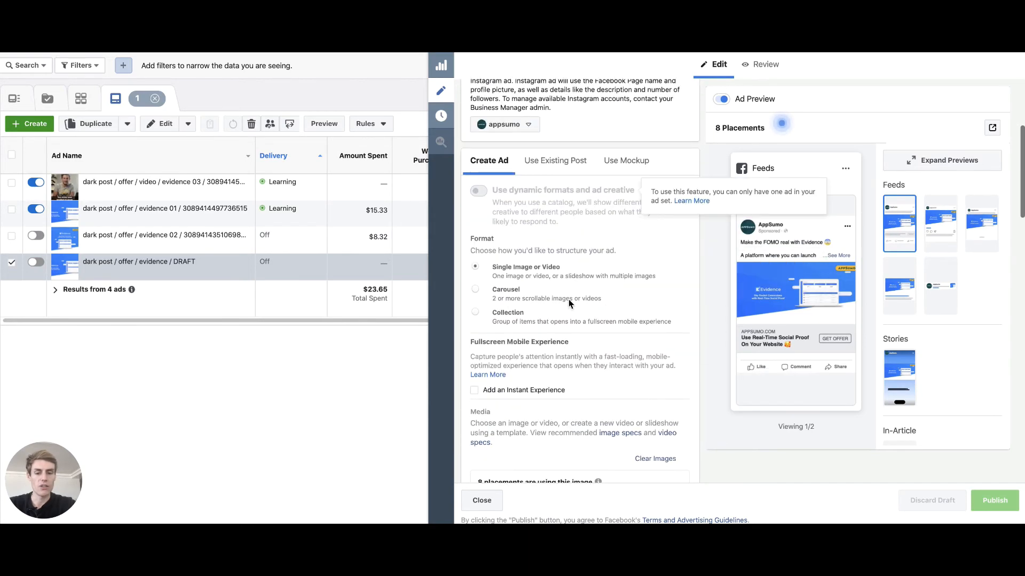
{"action": "left_click", "coordinate": [552, 290]}
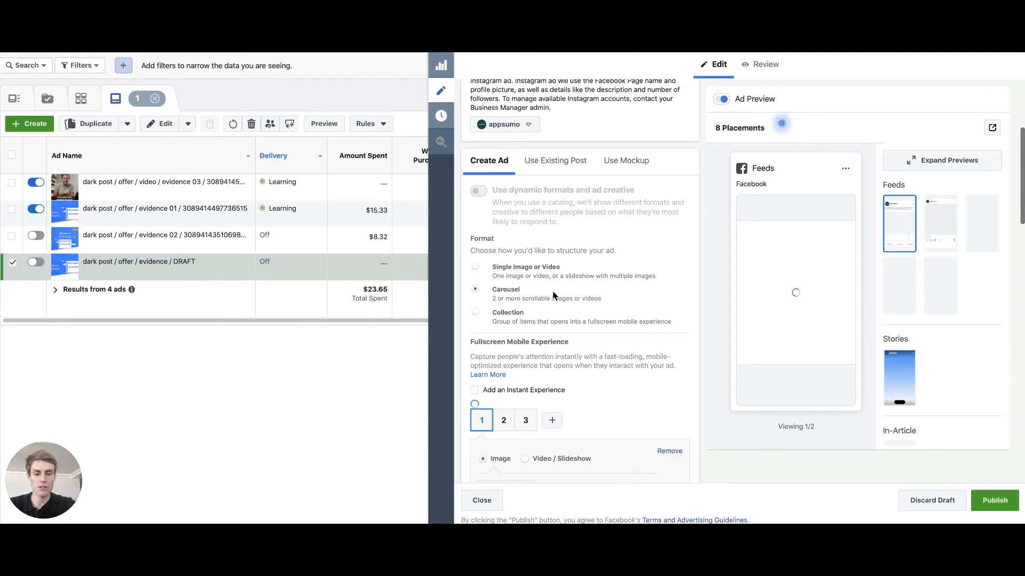
{"action": "scroll", "coordinate": [552, 290], "scroll_direction": "down", "scroll_amount": 5}
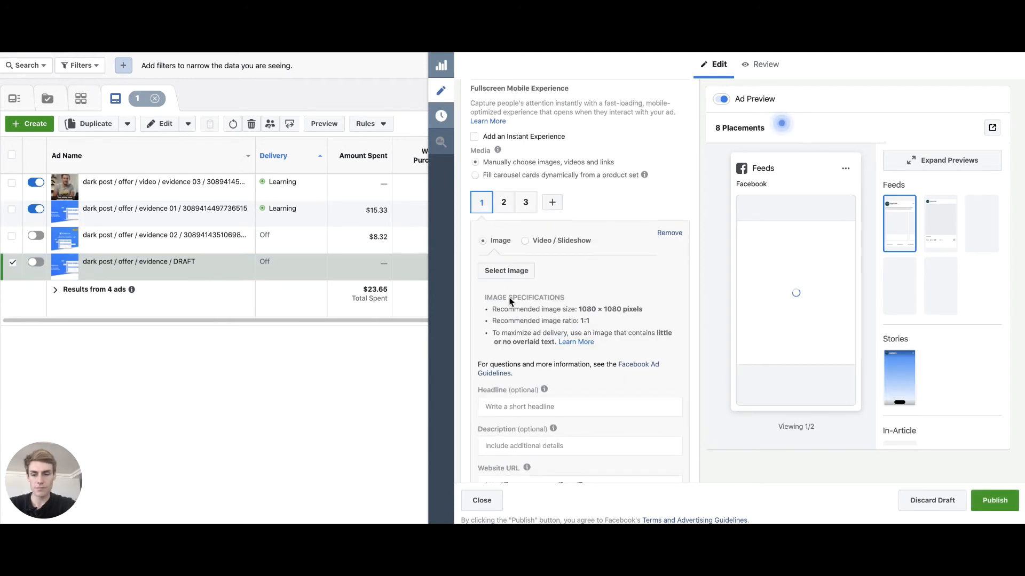
{"action": "left_click", "coordinate": [506, 202]}
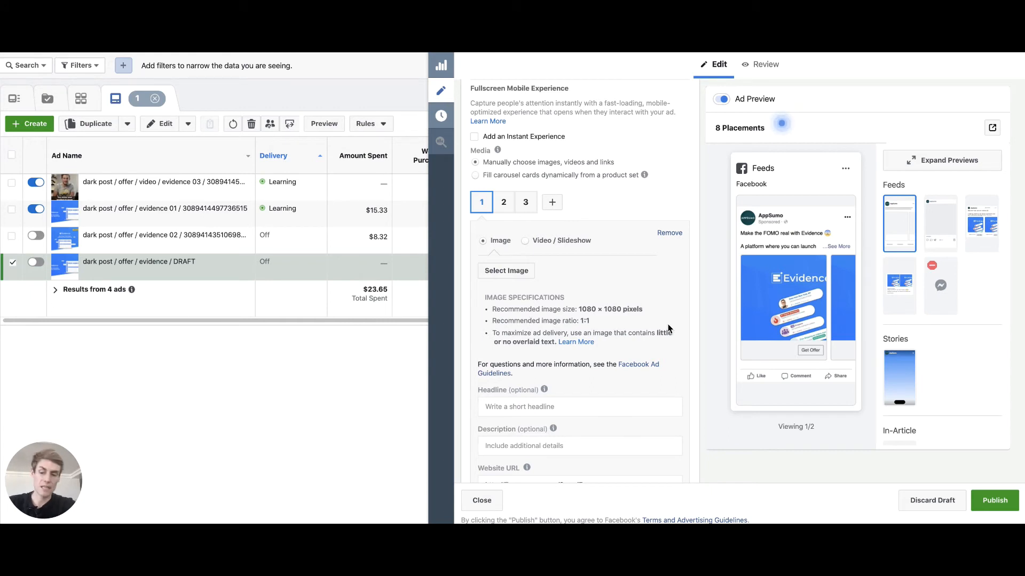
Step: Give the first carousel card the headline "Product Name" and the description "$199", and check its website URL
{"action": "scroll", "coordinate": [623, 352], "scroll_direction": "down", "scroll_amount": 5}
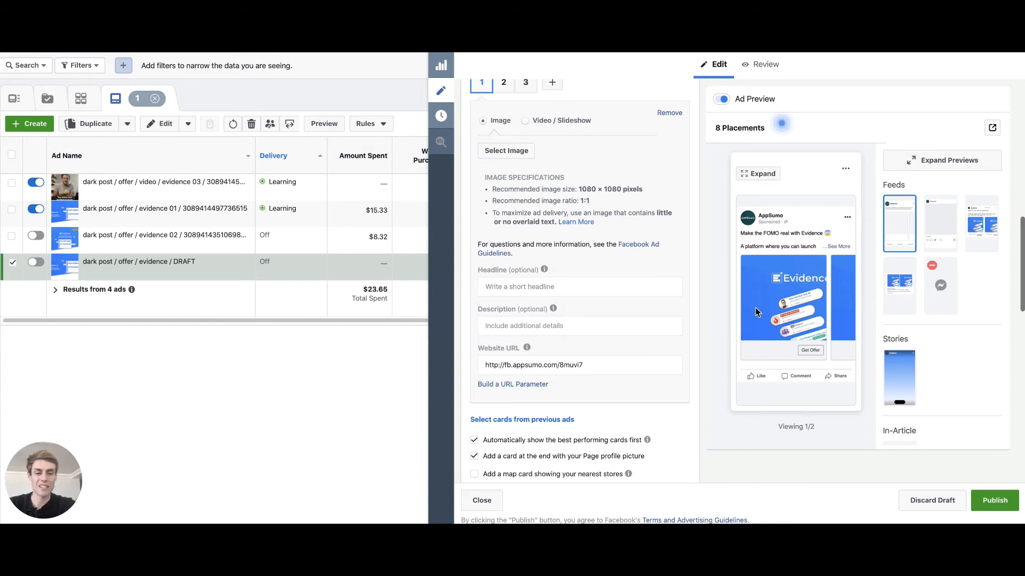
{"action": "left_click", "coordinate": [494, 288]}
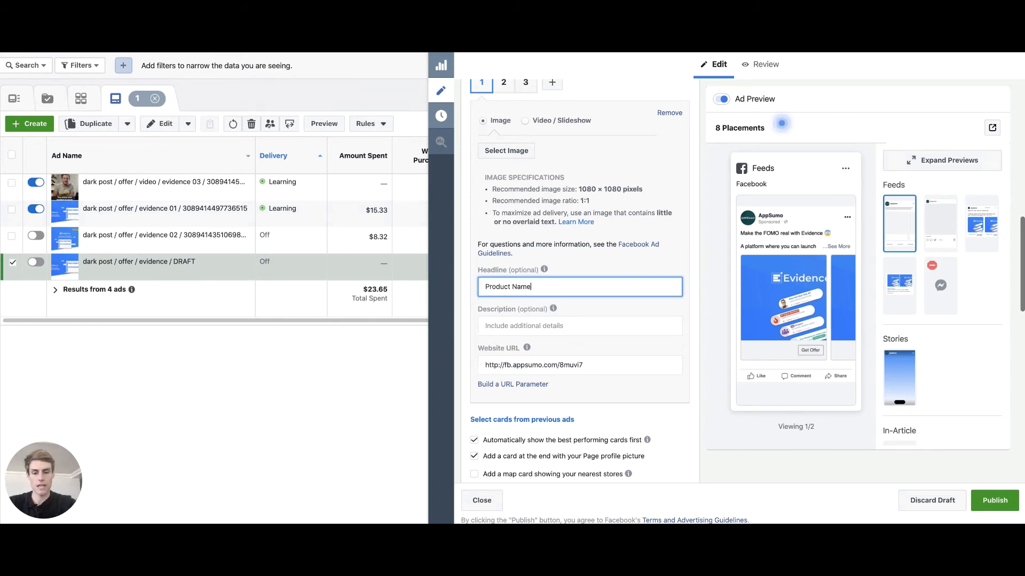
{"action": "left_click", "coordinate": [492, 327]}
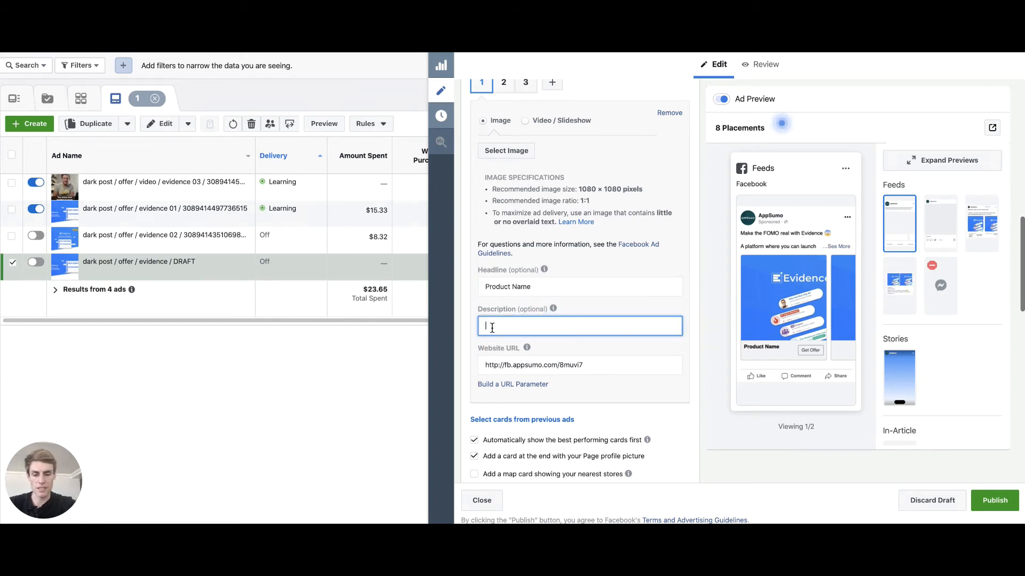
{"action": "type", "text": "$1999"}
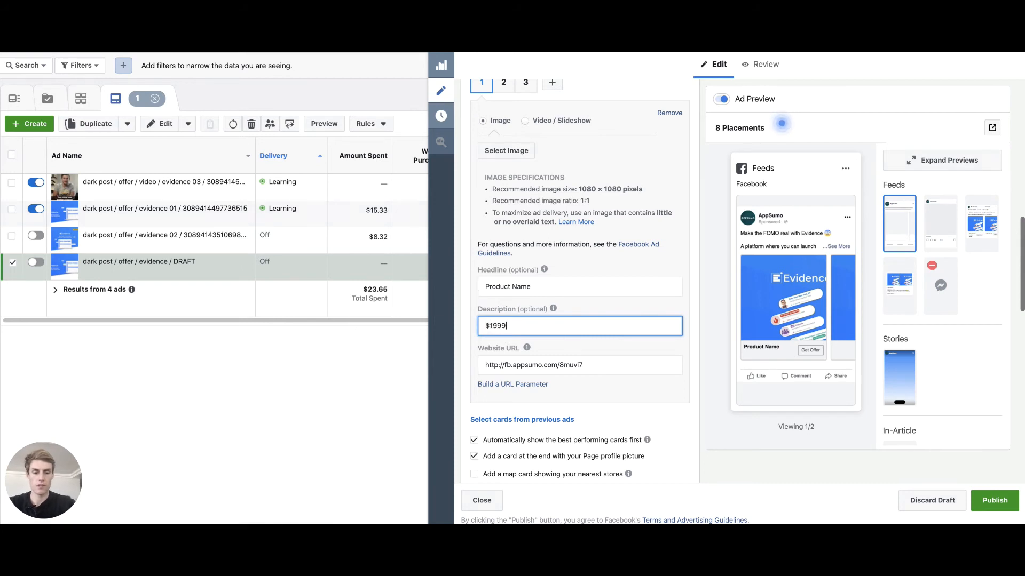
{"action": "left_click", "coordinate": [574, 364]}
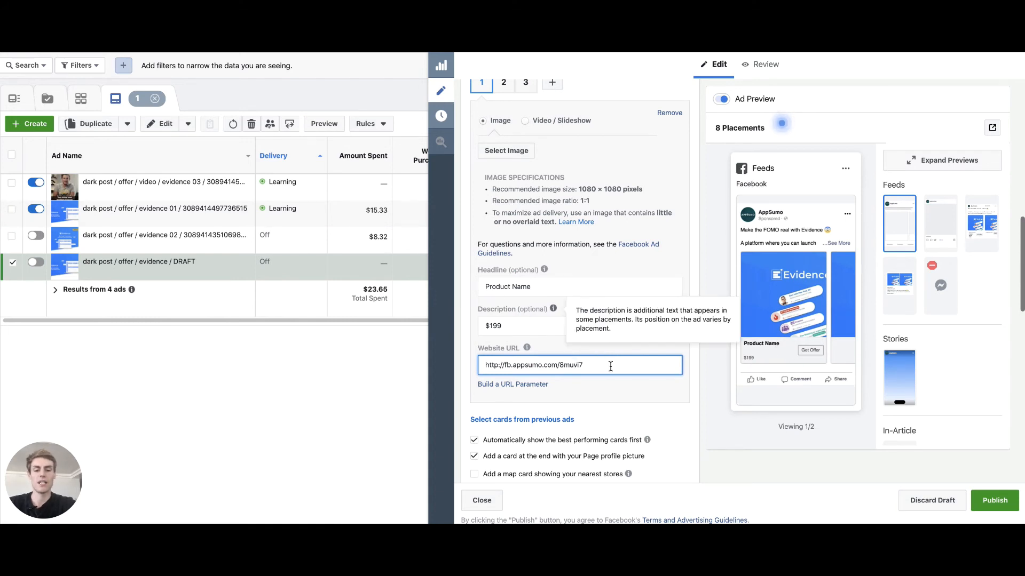
Step: Look through the other carousel cards, the card ordering options, the primary text, the See More URL and the call to action
{"action": "scroll", "coordinate": [612, 370], "scroll_direction": "up", "scroll_amount": 1}
{"action": "scroll", "coordinate": [614, 363], "scroll_direction": "down", "scroll_amount": 1}
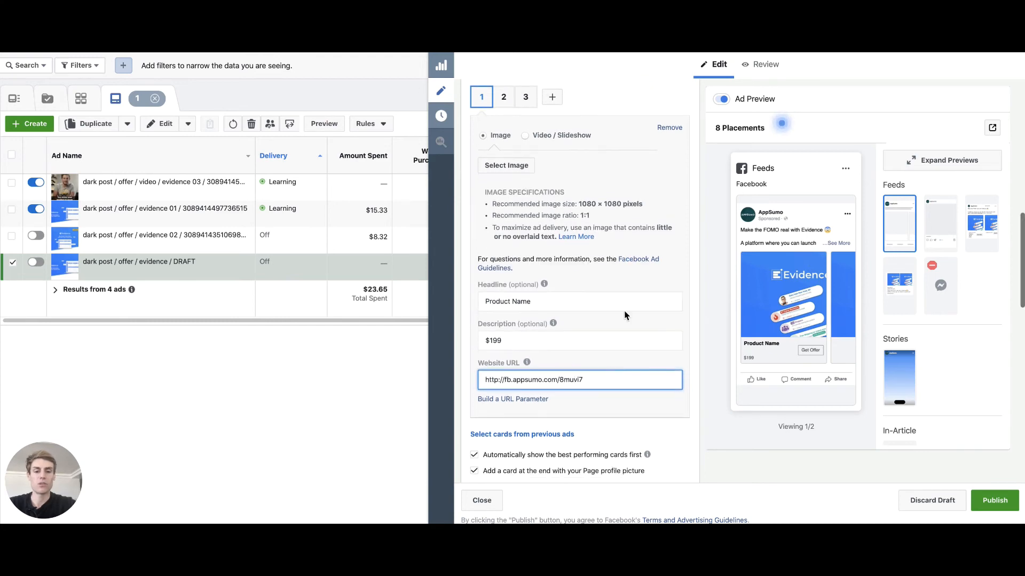
{"action": "left_click", "coordinate": [503, 97]}
{"action": "left_click", "coordinate": [482, 97]}
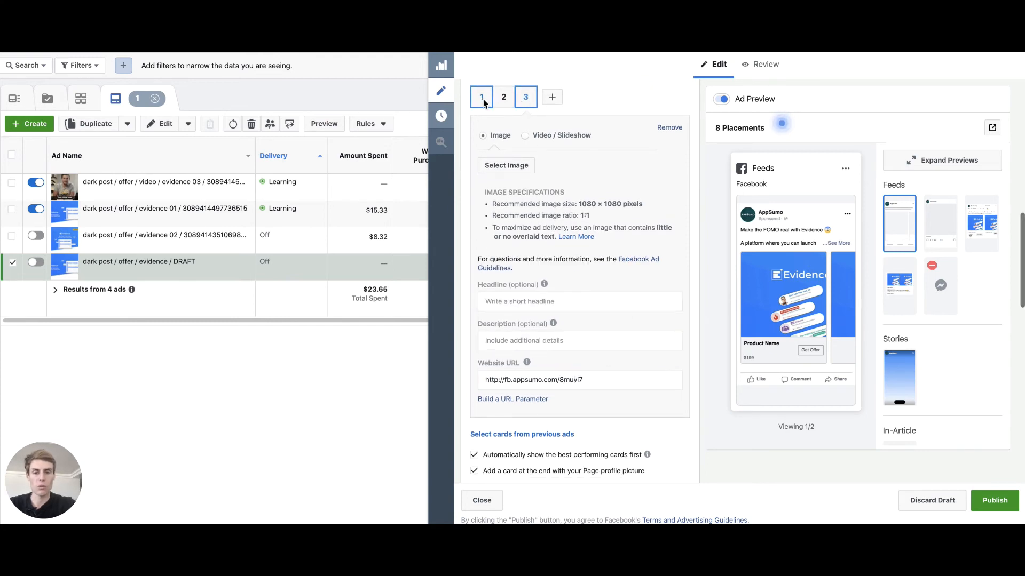
{"action": "scroll", "coordinate": [565, 206], "scroll_direction": "down", "scroll_amount": 5}
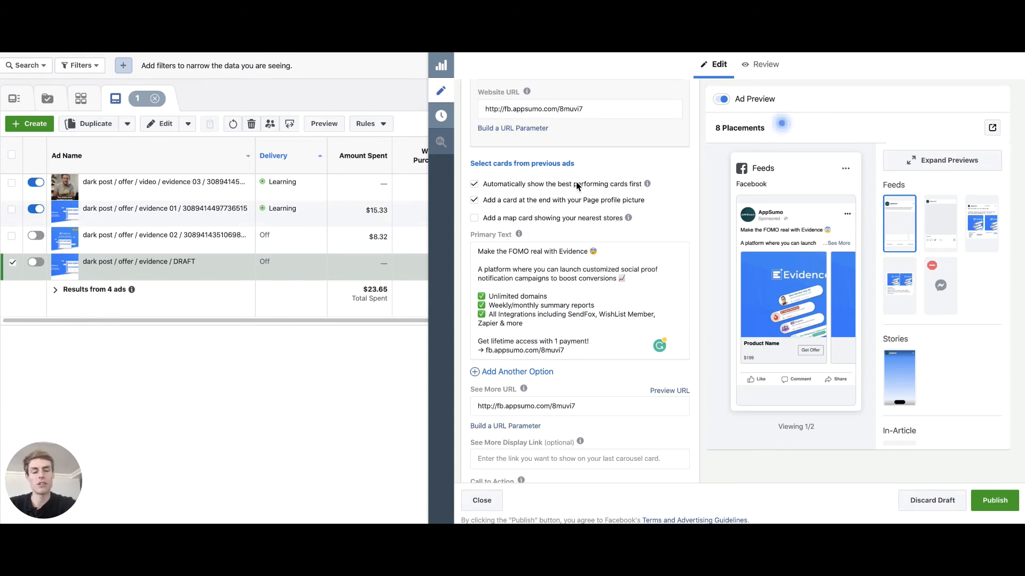
{"action": "mouse_move", "coordinate": [518, 234]}
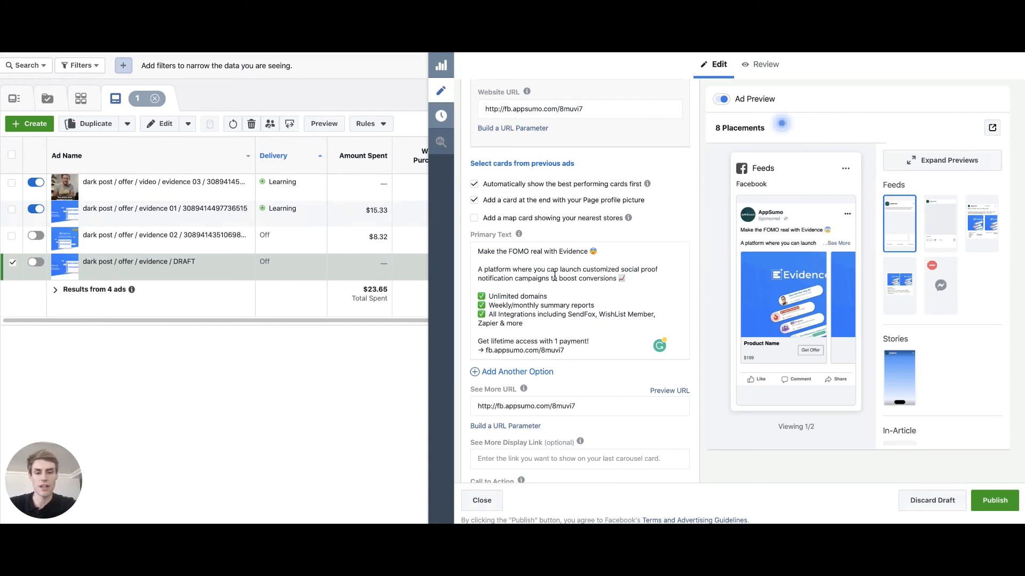
{"action": "scroll", "coordinate": [555, 277], "scroll_direction": "down", "scroll_amount": 5}
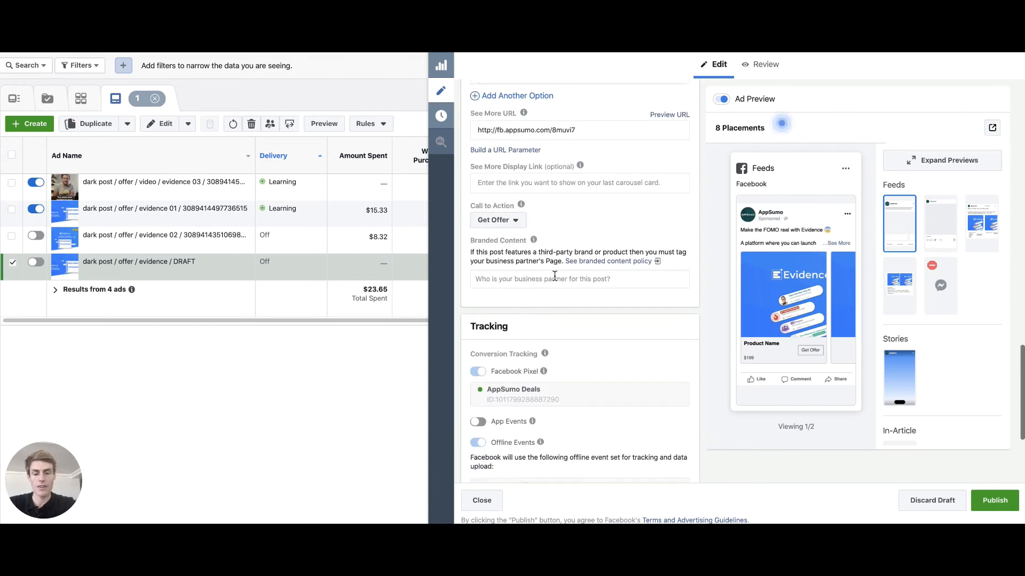
Step: Change the draft ad's format to Collection and start its instant experience from the Storefront template
{"action": "scroll", "coordinate": [555, 276], "scroll_direction": "up", "scroll_amount": 10}
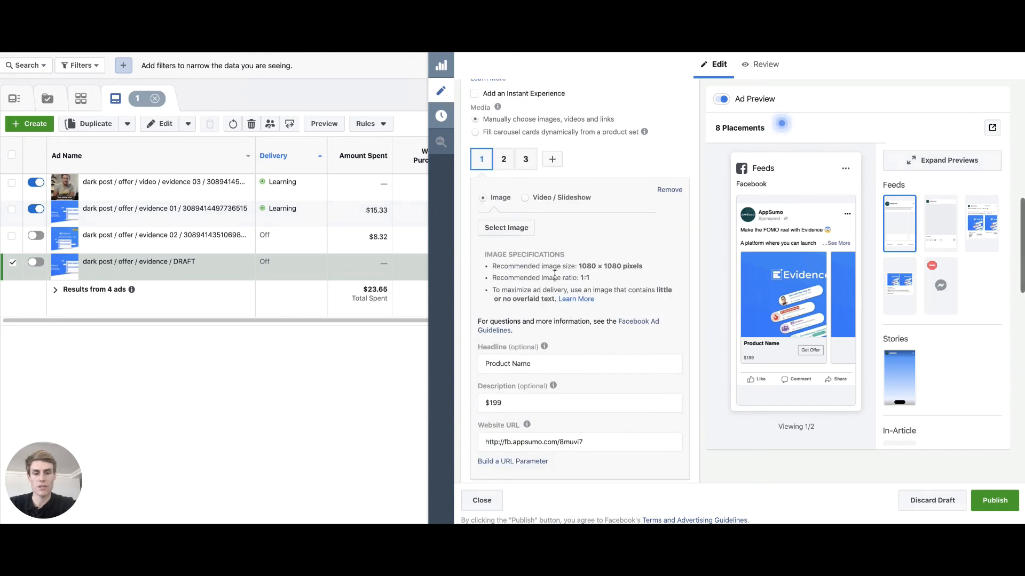
{"action": "scroll", "coordinate": [555, 278], "scroll_direction": "up", "scroll_amount": 5}
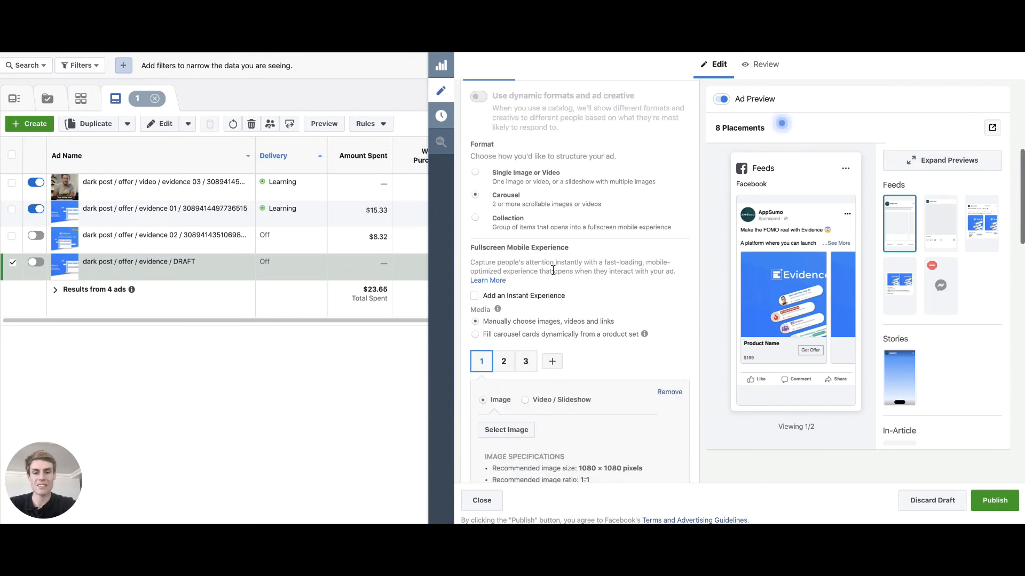
{"action": "left_click", "coordinate": [477, 216]}
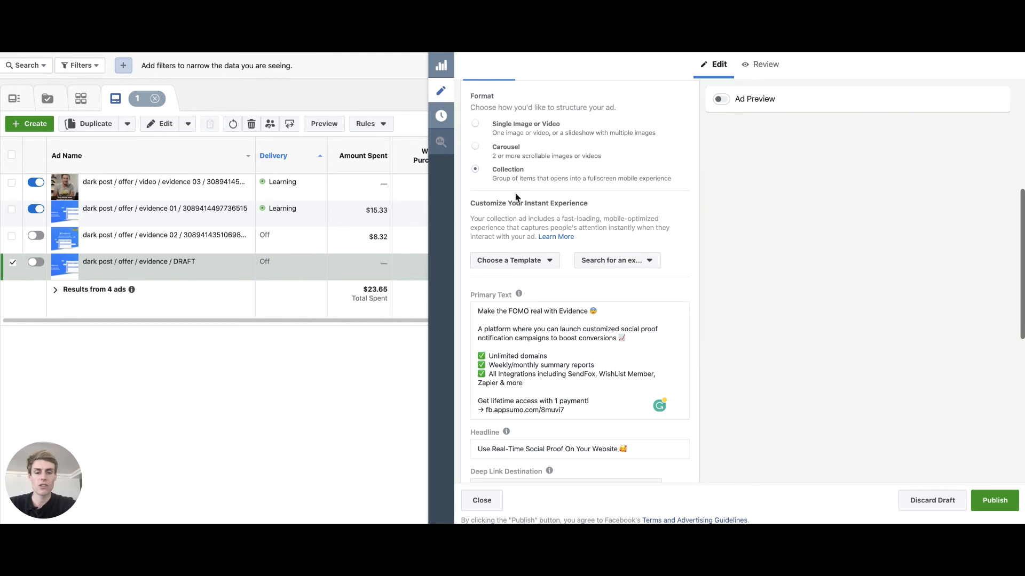
{"action": "scroll", "coordinate": [612, 198], "scroll_direction": "up", "scroll_amount": 4}
{"action": "scroll", "coordinate": [612, 198], "scroll_direction": "down", "scroll_amount": 3}
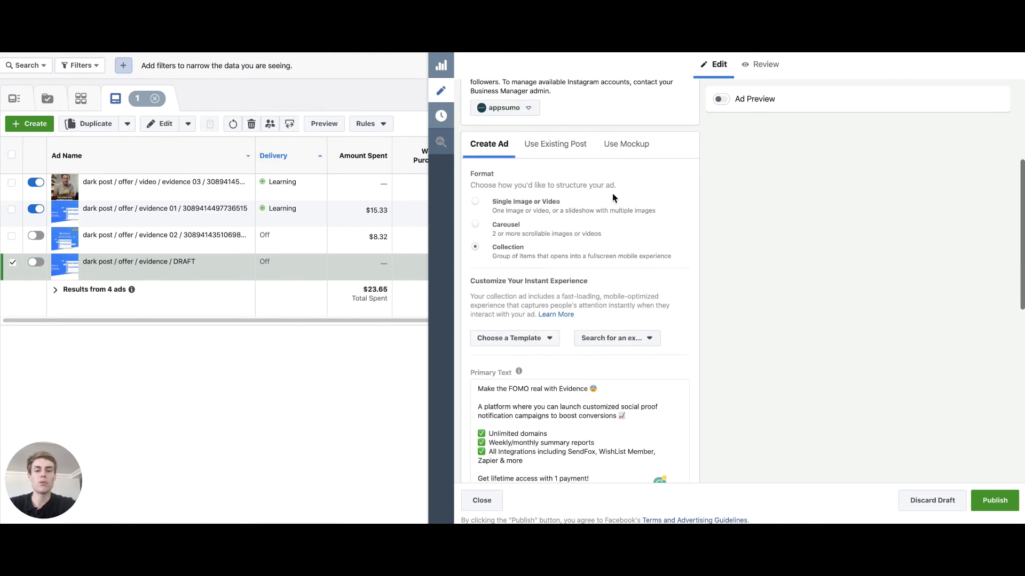
{"action": "scroll", "coordinate": [612, 193], "scroll_direction": "down", "scroll_amount": 1}
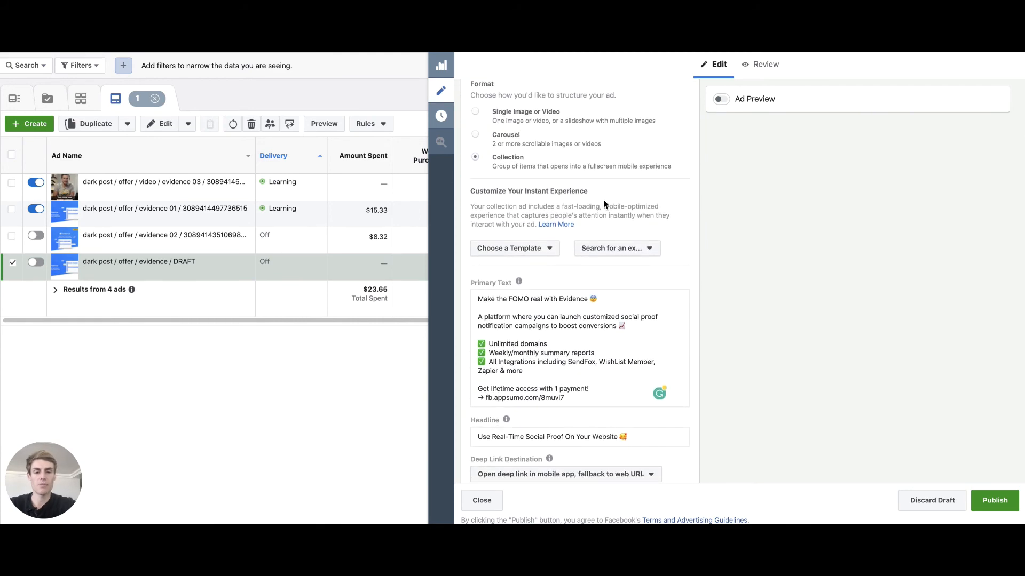
{"action": "left_click", "coordinate": [531, 248]}
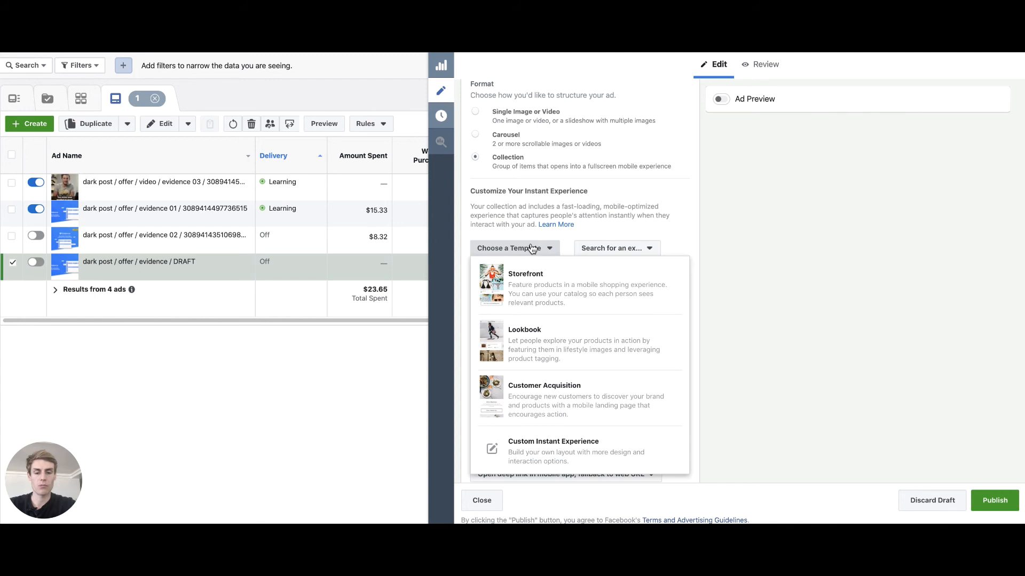
{"action": "left_click", "coordinate": [550, 289]}
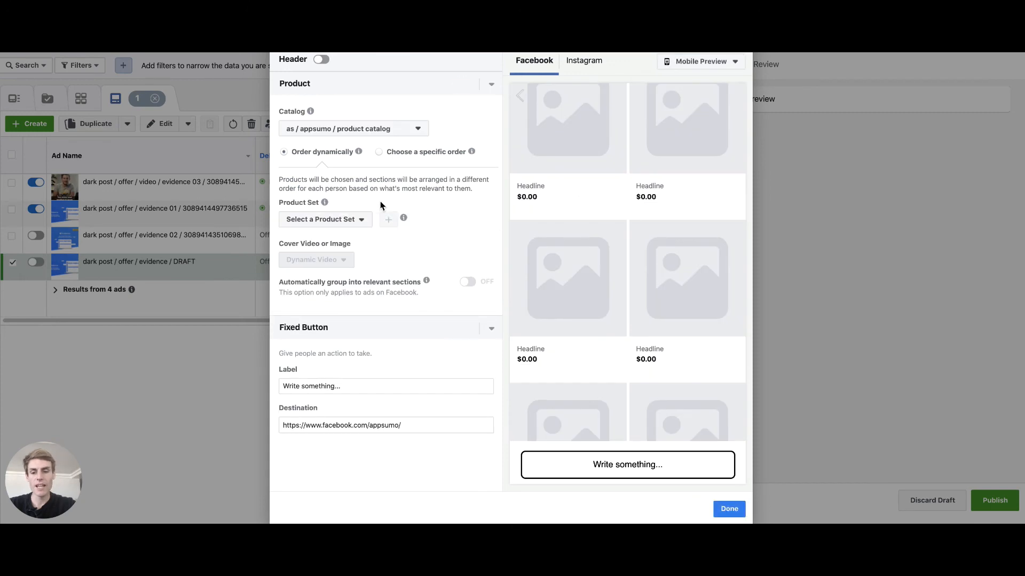
Step: Find and select the "as / in stock" product set for the storefront's product catalog
{"action": "left_click", "coordinate": [332, 219]}
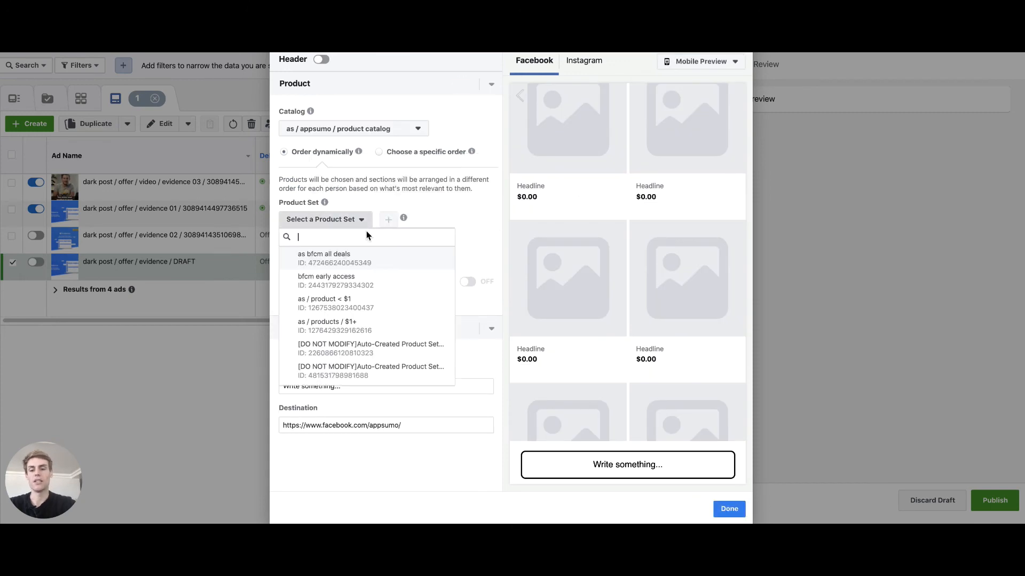
{"action": "type", "text": "apps"}
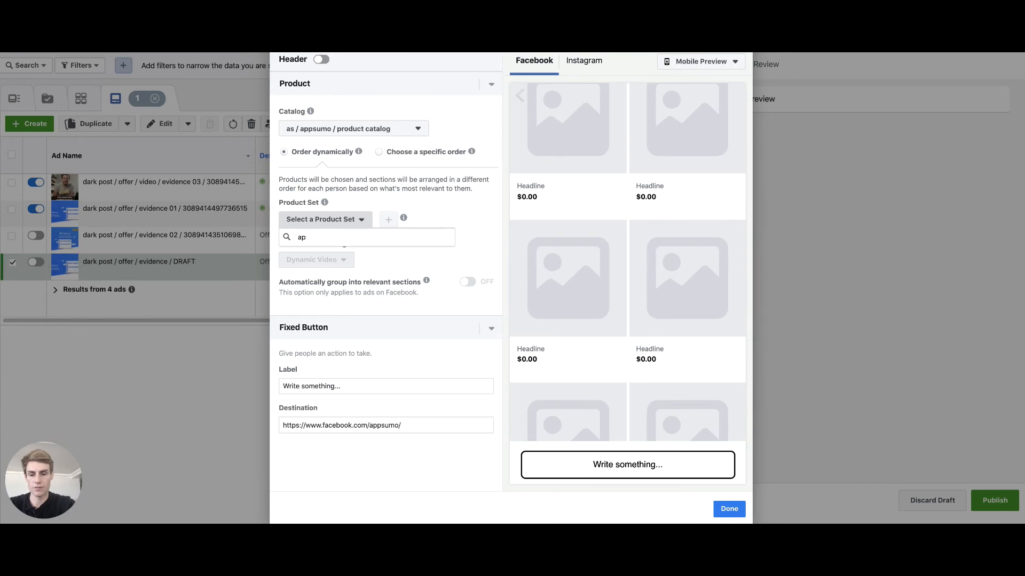
{"action": "key", "text": "BackSpace"}
{"action": "type", "text": "s"}
{"action": "left_click", "coordinate": [388, 278]}
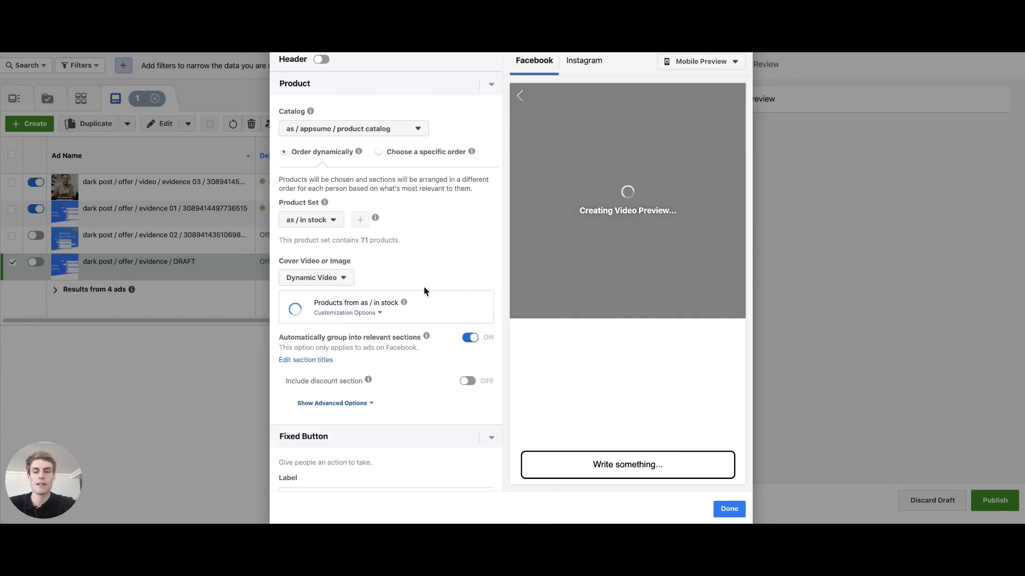
Step: Review the storefront's dynamic ordering, cover video, section grouping and fixed button settings
{"action": "mouse_move", "coordinate": [324, 156]}
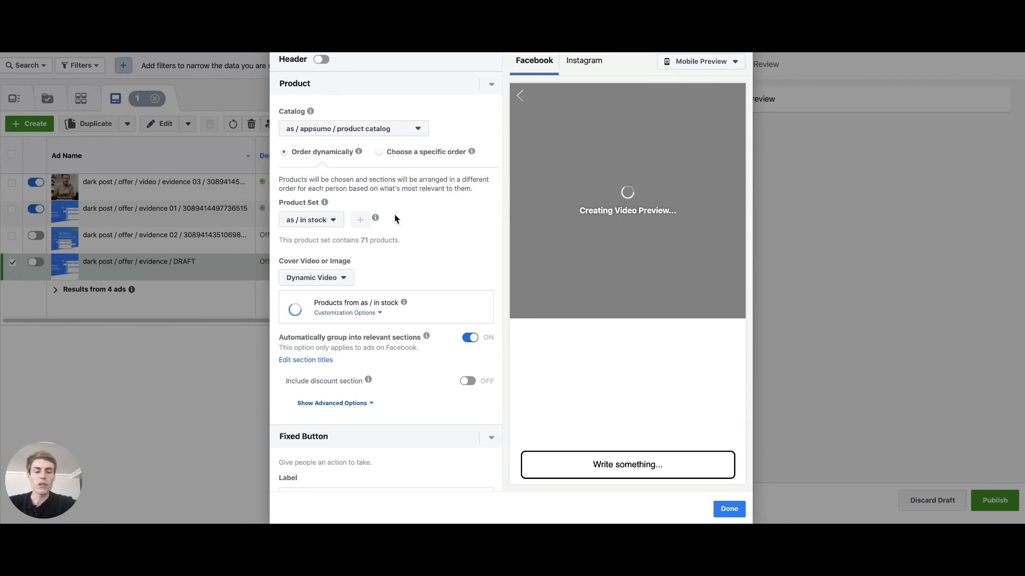
{"action": "scroll", "coordinate": [410, 247], "scroll_direction": "down", "scroll_amount": 1}
{"action": "scroll", "coordinate": [410, 246], "scroll_direction": "down", "scroll_amount": 1}
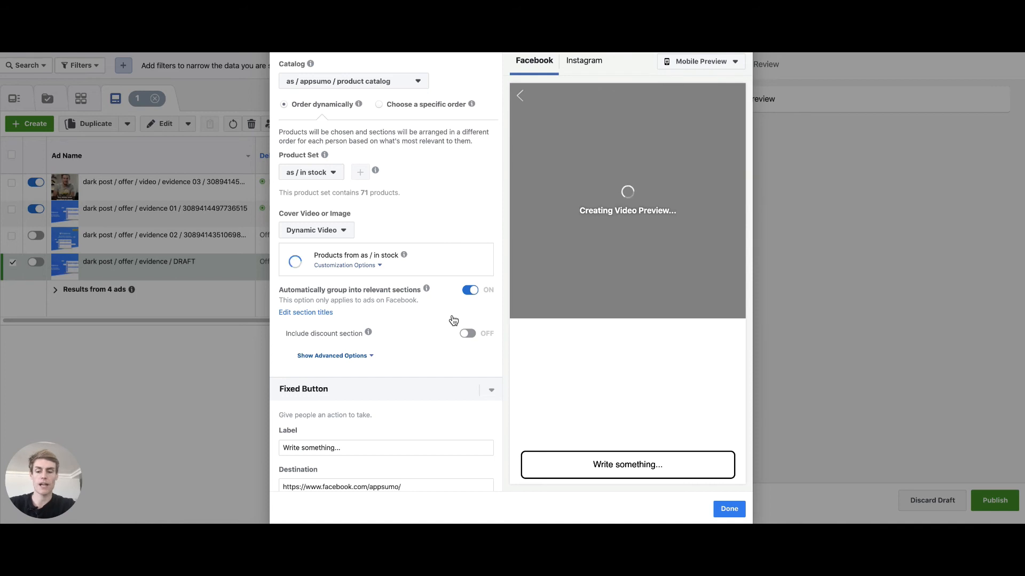
{"action": "scroll", "coordinate": [361, 306], "scroll_direction": "down", "scroll_amount": 1}
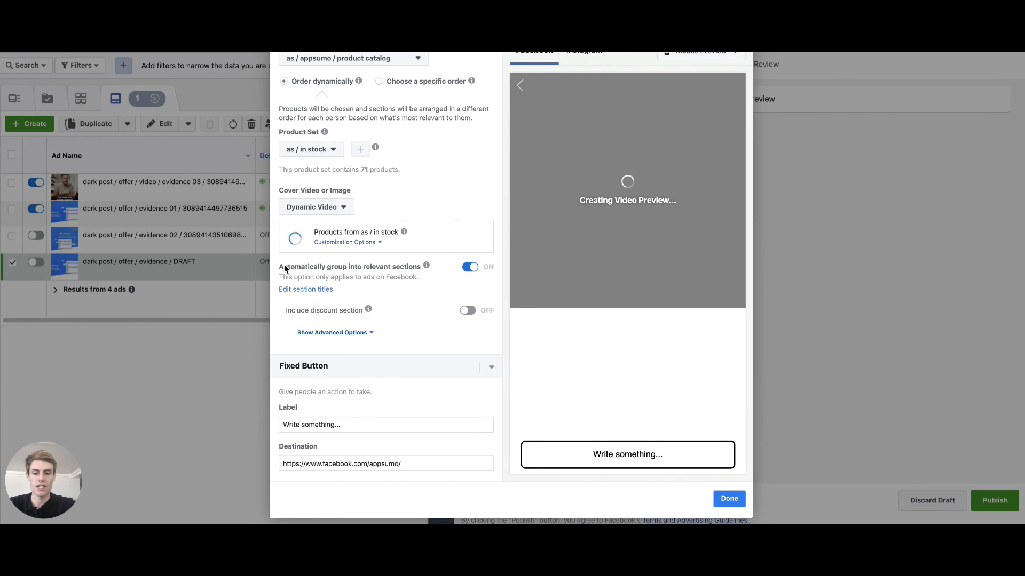
Step: Set the storefront's cover to Image and check the other available cover types
{"action": "left_click", "coordinate": [328, 211]}
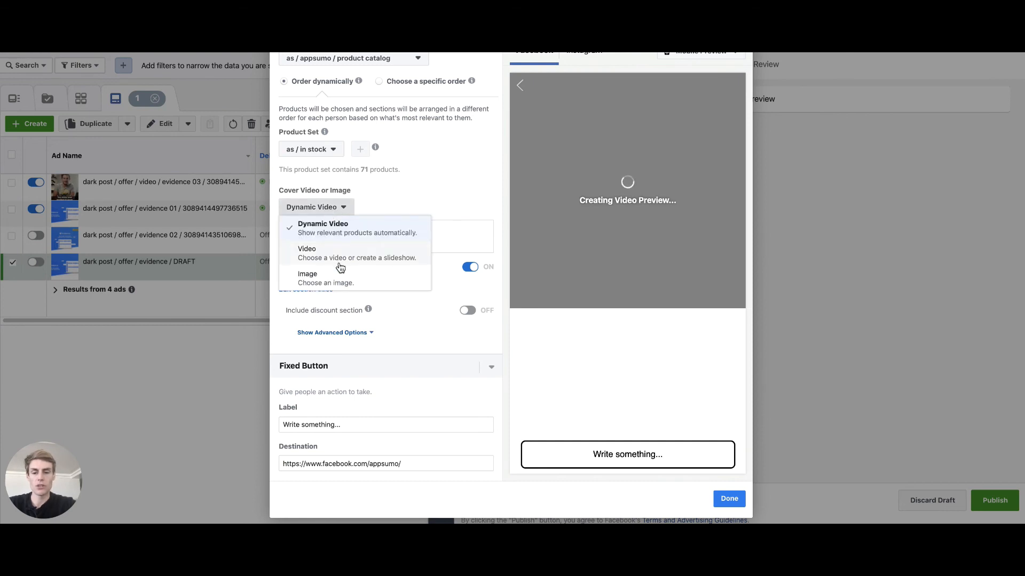
{"action": "left_click", "coordinate": [335, 280]}
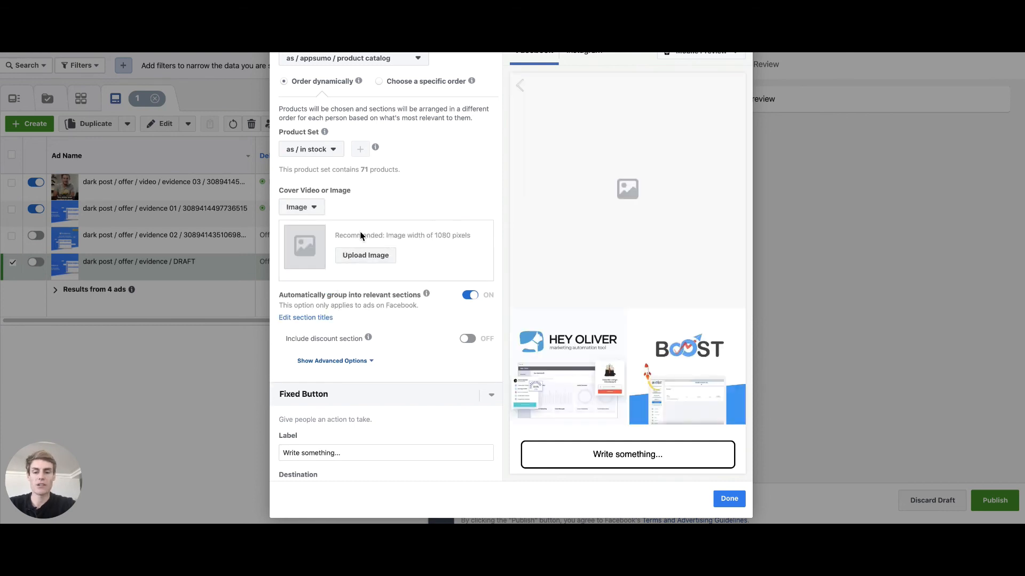
{"action": "left_click", "coordinate": [320, 210]}
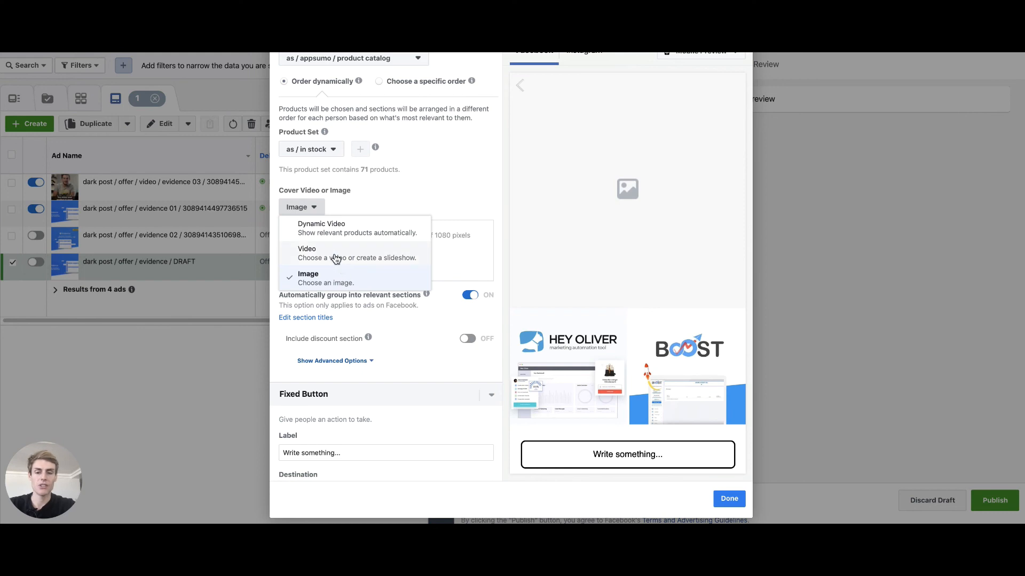
{"action": "left_click", "coordinate": [475, 208]}
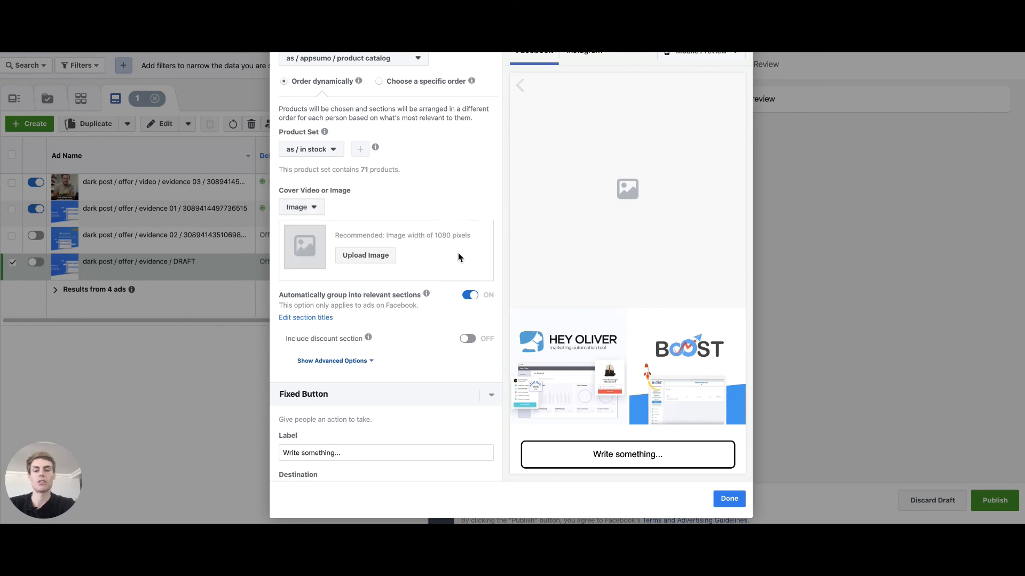
Step: Look through the automatic section grouping settings and the product sections in the storefront's mobile preview
{"action": "scroll", "coordinate": [448, 382], "scroll_direction": "down", "scroll_amount": 1}
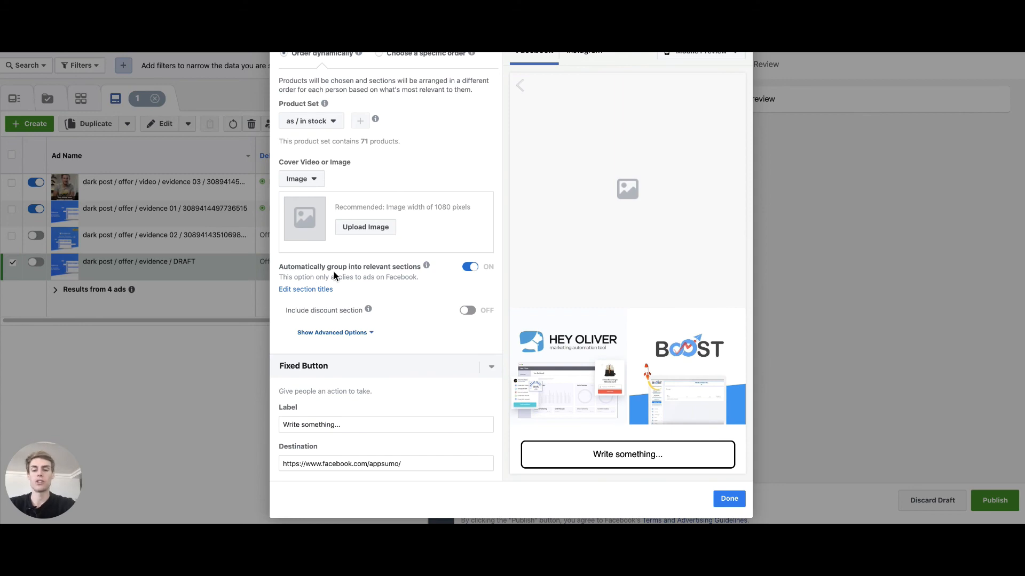
{"action": "scroll", "coordinate": [539, 291], "scroll_direction": "down", "scroll_amount": 10}
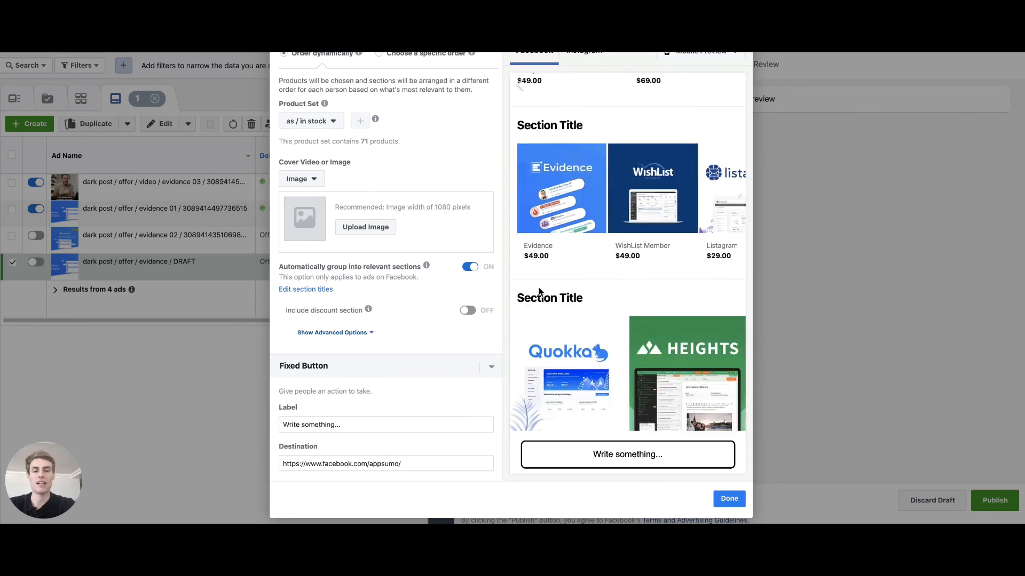
{"action": "scroll", "coordinate": [538, 291], "scroll_direction": "down", "scroll_amount": 12}
{"action": "scroll", "coordinate": [539, 292], "scroll_direction": "up", "scroll_amount": 12}
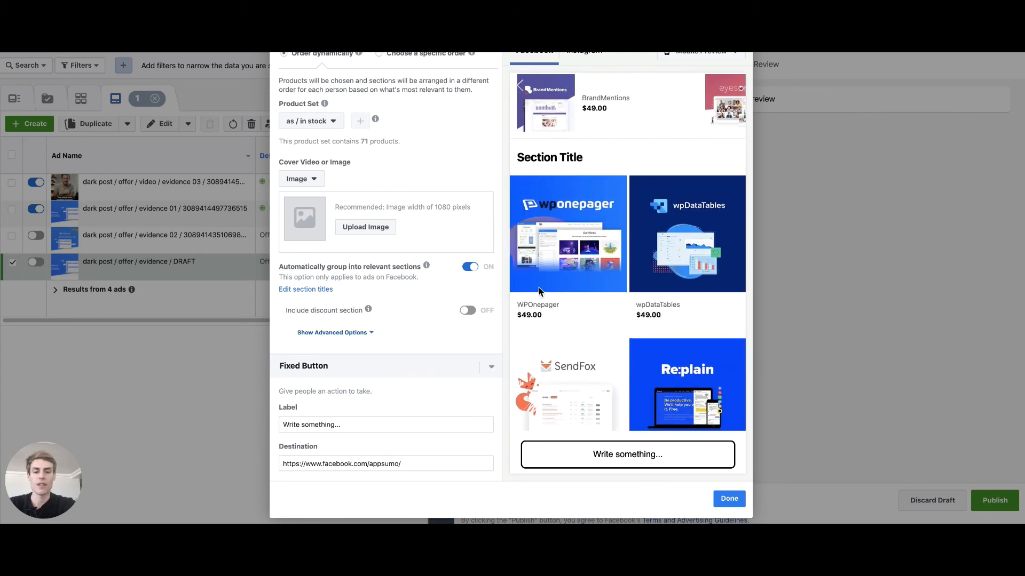
{"action": "scroll", "coordinate": [539, 292], "scroll_direction": "up", "scroll_amount": 11}
{"action": "scroll", "coordinate": [539, 292], "scroll_direction": "down", "scroll_amount": 12}
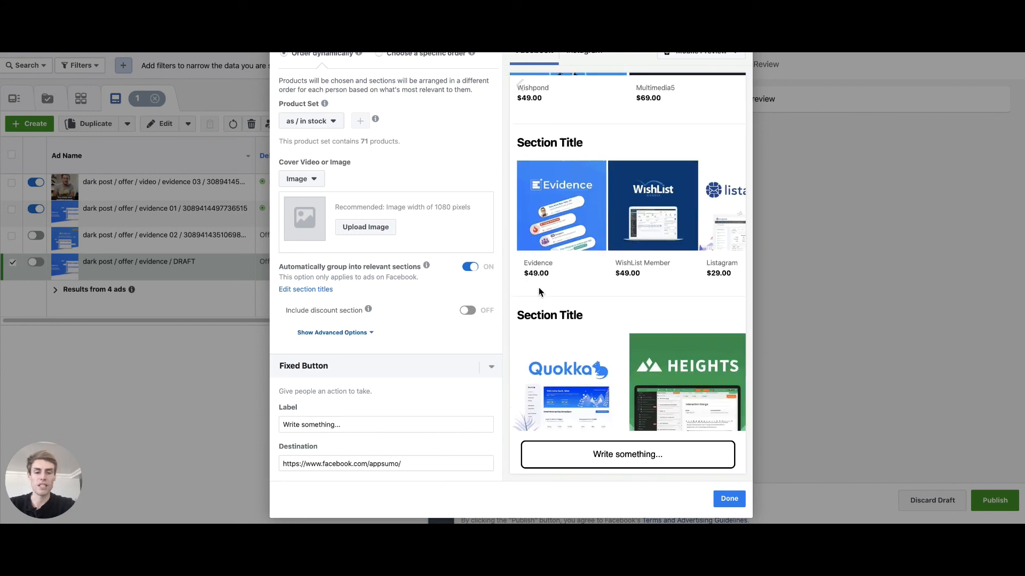
{"action": "scroll", "coordinate": [539, 287], "scroll_direction": "down", "scroll_amount": 5}
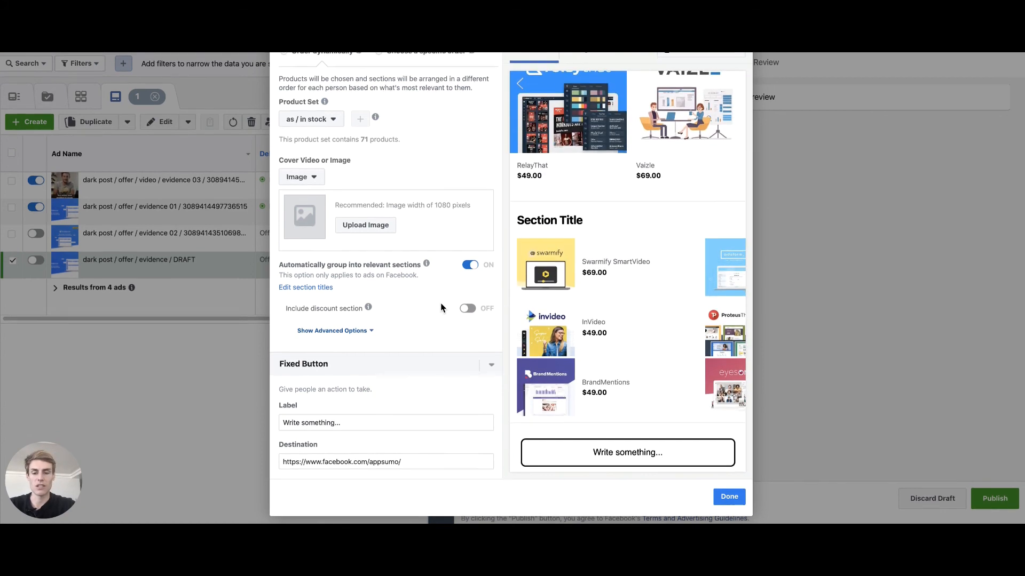
Step: Set the storefront's fixed button label to "Shop Now"
{"action": "left_click", "coordinate": [353, 420]}
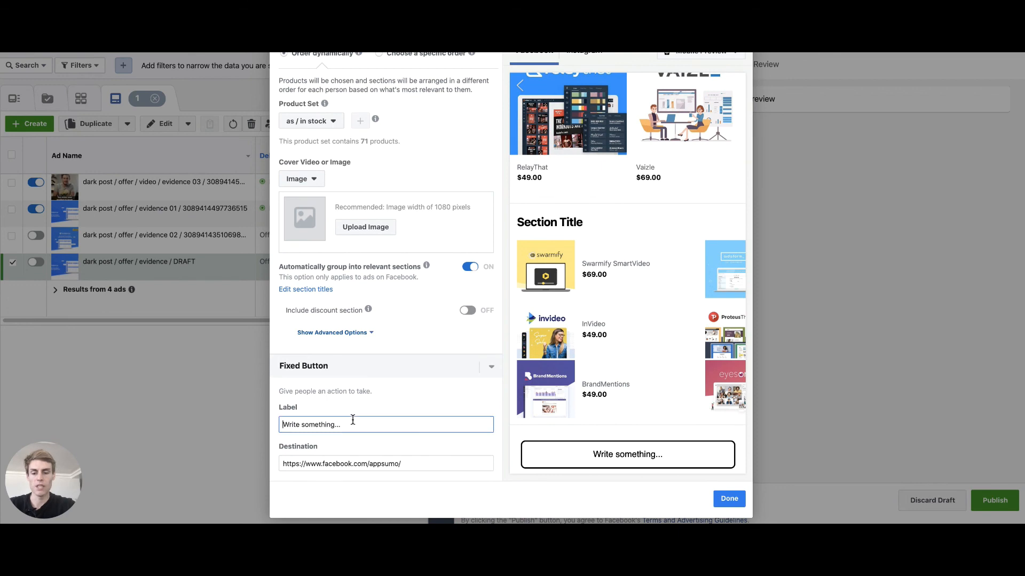
{"action": "key", "text": "super+a"}
{"action": "type", "text": "Shop"}
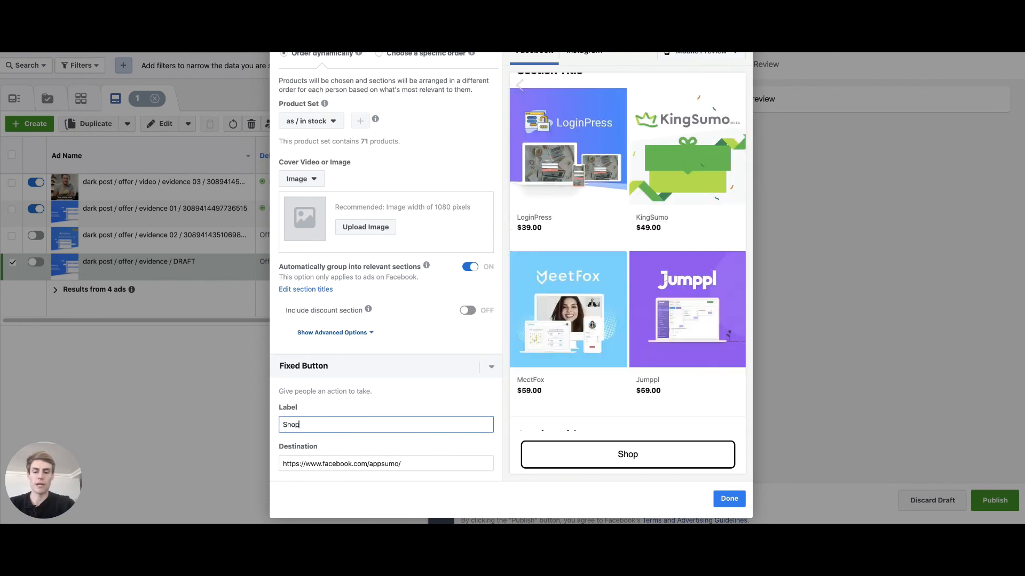
{"action": "type", "text": " Now"}
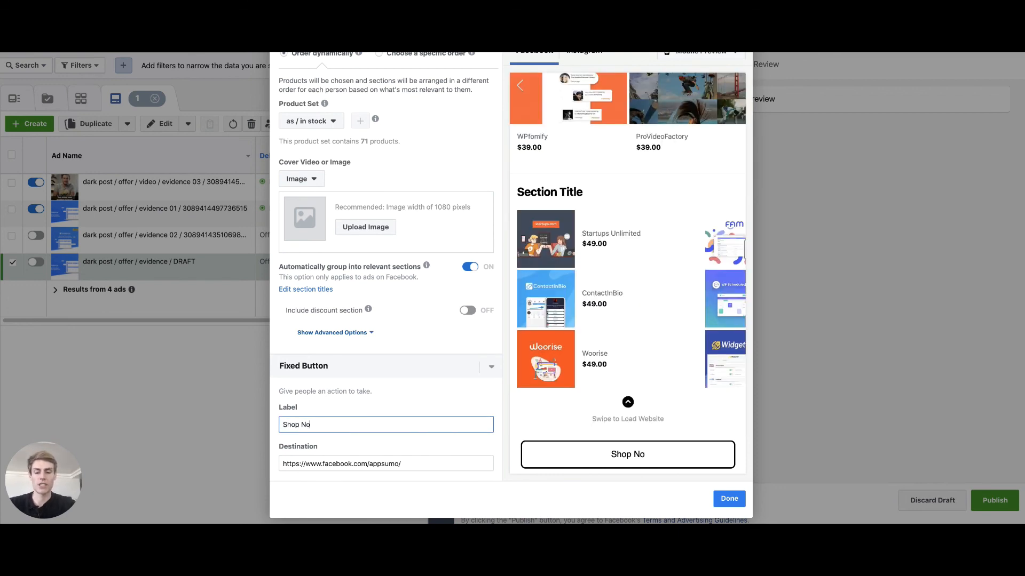
{"action": "left_click", "coordinate": [414, 464]}
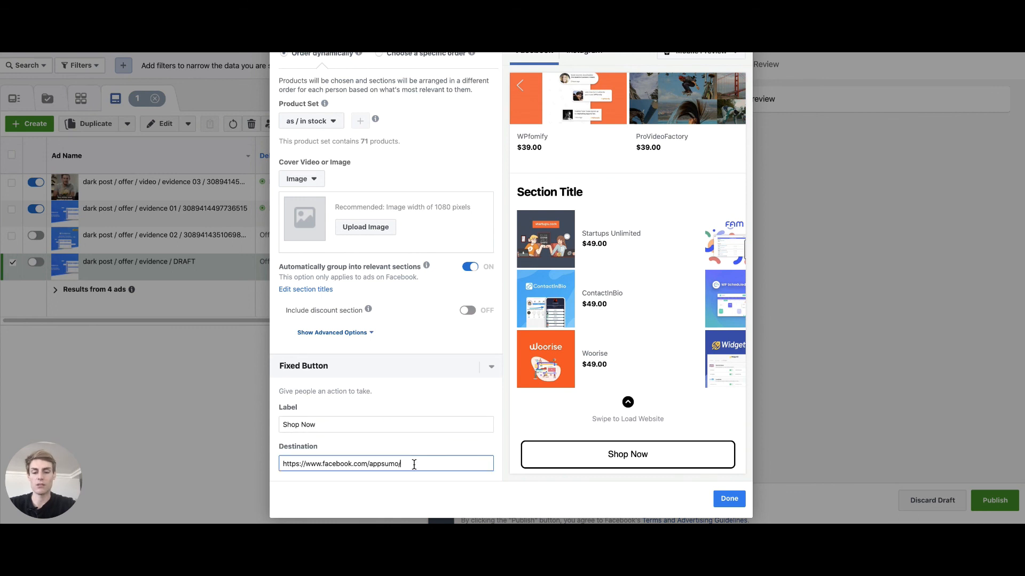
{"action": "key", "text": "super+a"}
{"action": "double_click", "coordinate": [352, 463]}
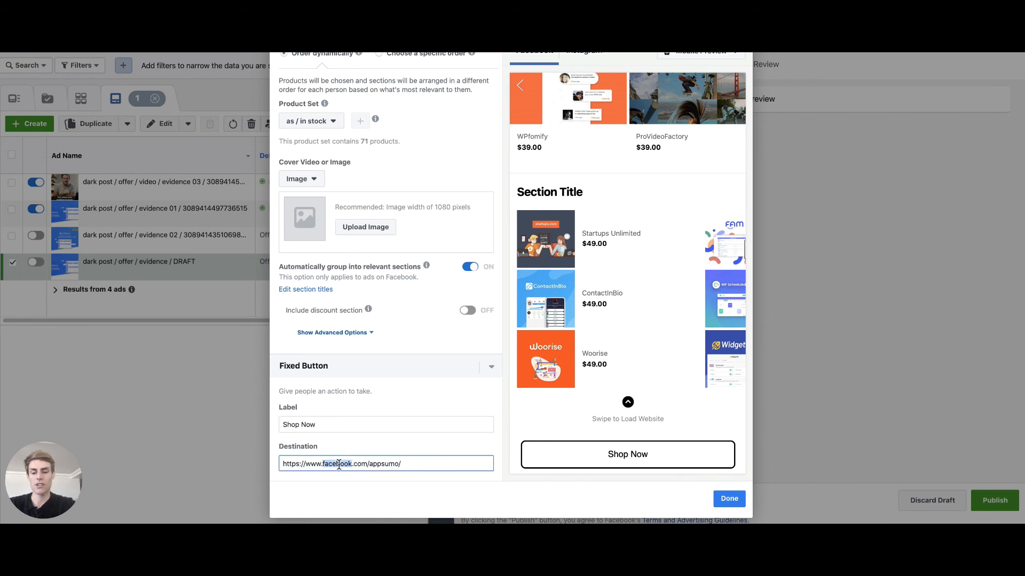
{"action": "type", "text": "appsumo"}
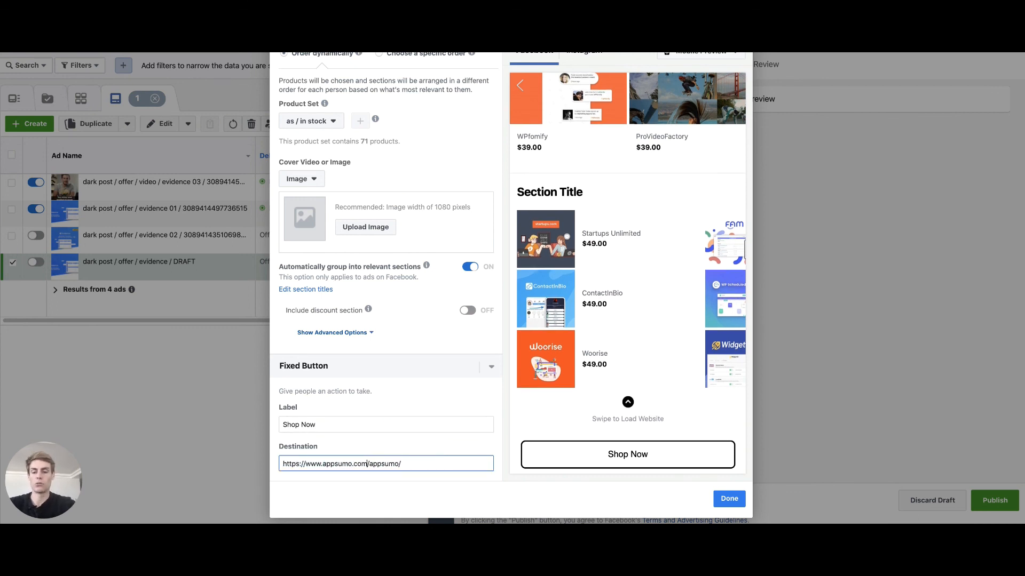
{"action": "key", "text": "shift+End"}
{"action": "key", "text": "BackSpace"}
{"action": "left_click", "coordinate": [344, 425]}
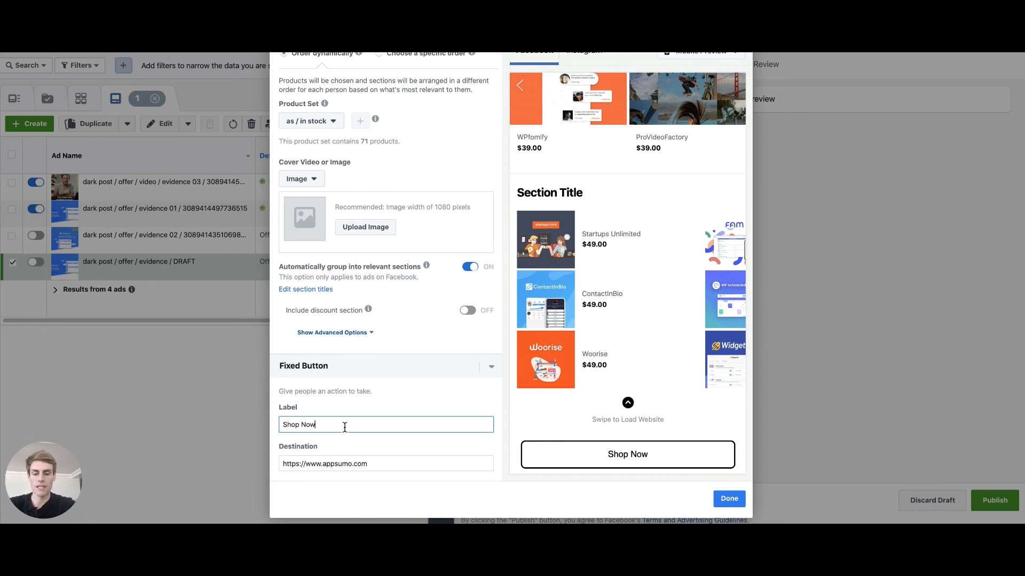
Step: Look back through the storefront preview up to its cover and close the instant experience editor without finishing it
{"action": "scroll", "coordinate": [599, 298], "scroll_direction": "up", "scroll_amount": 5}
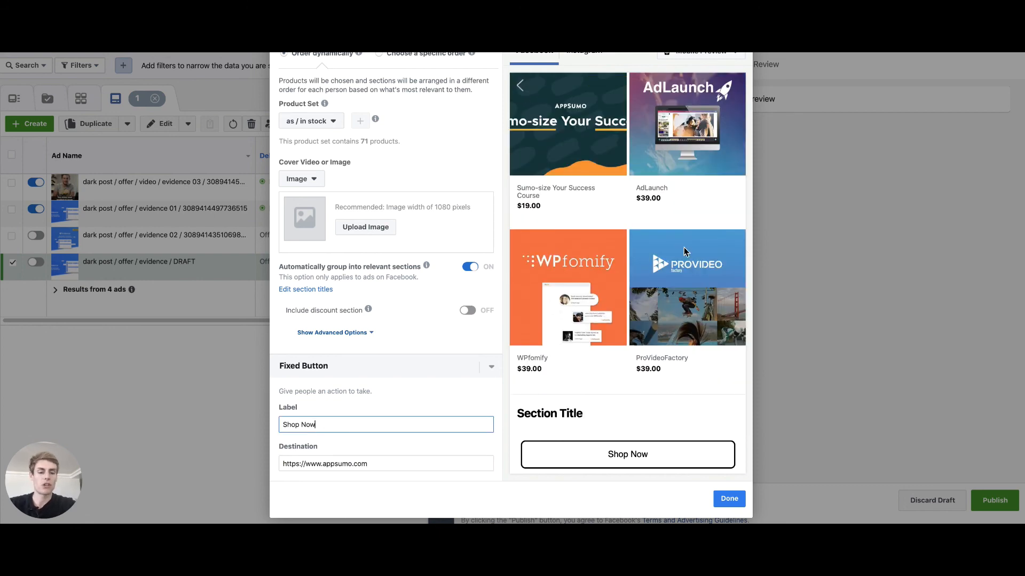
{"action": "scroll", "coordinate": [687, 235], "scroll_direction": "up", "scroll_amount": 5}
{"action": "scroll", "coordinate": [687, 228], "scroll_direction": "up", "scroll_amount": 10}
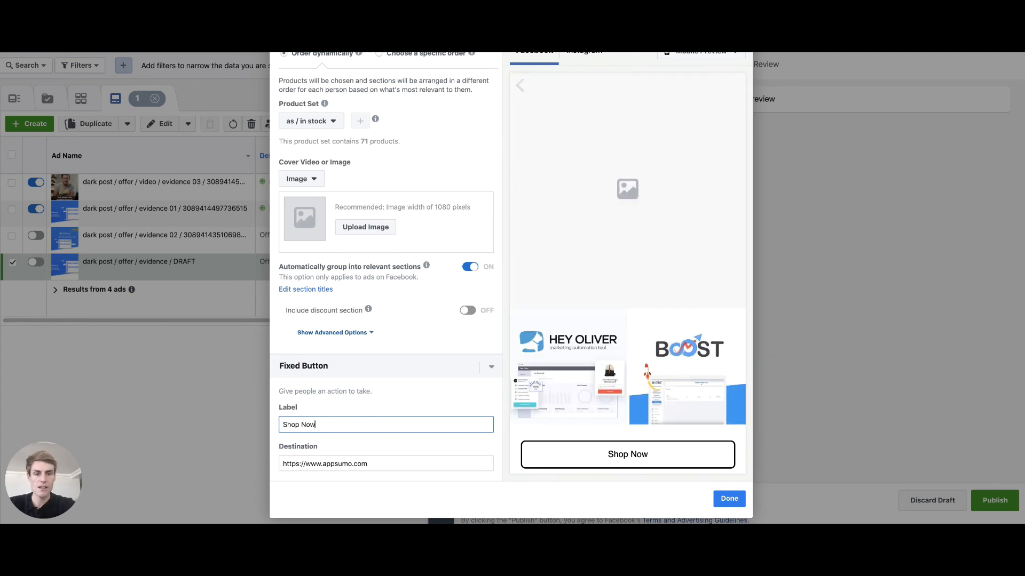
{"action": "key", "text": "Escape"}
{"action": "left_click", "coordinate": [618, 207]}
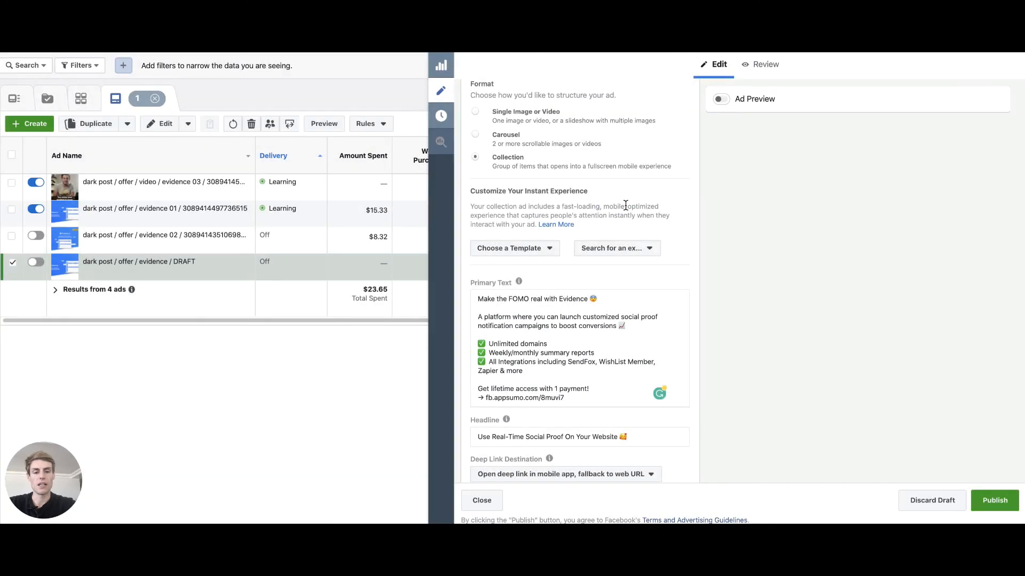
Step: Change the draft ad's format back to Single Image or Video and dismiss the placement editing tip
{"action": "scroll", "coordinate": [521, 166], "scroll_direction": "up", "scroll_amount": 1}
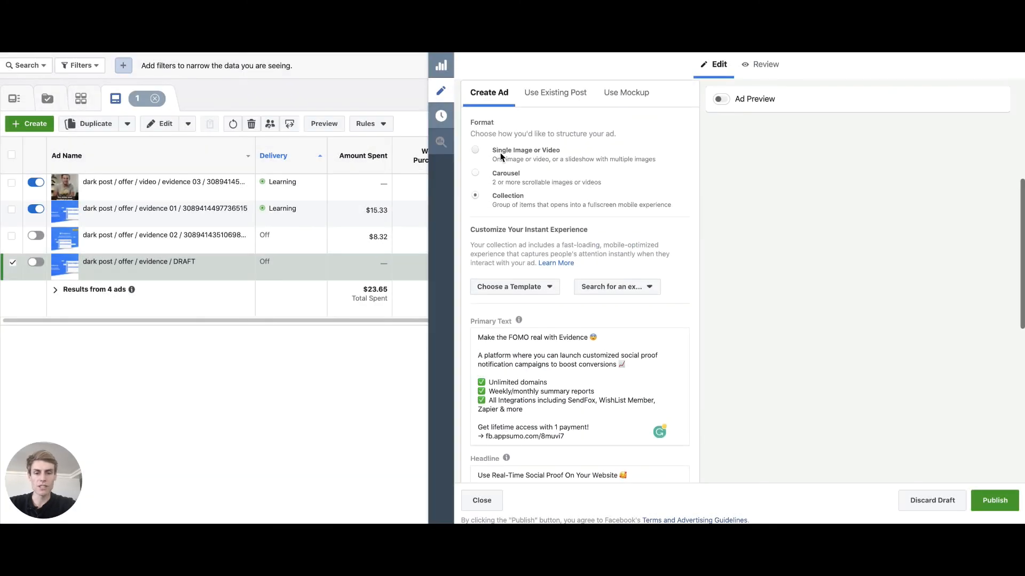
{"action": "left_click", "coordinate": [502, 156]}
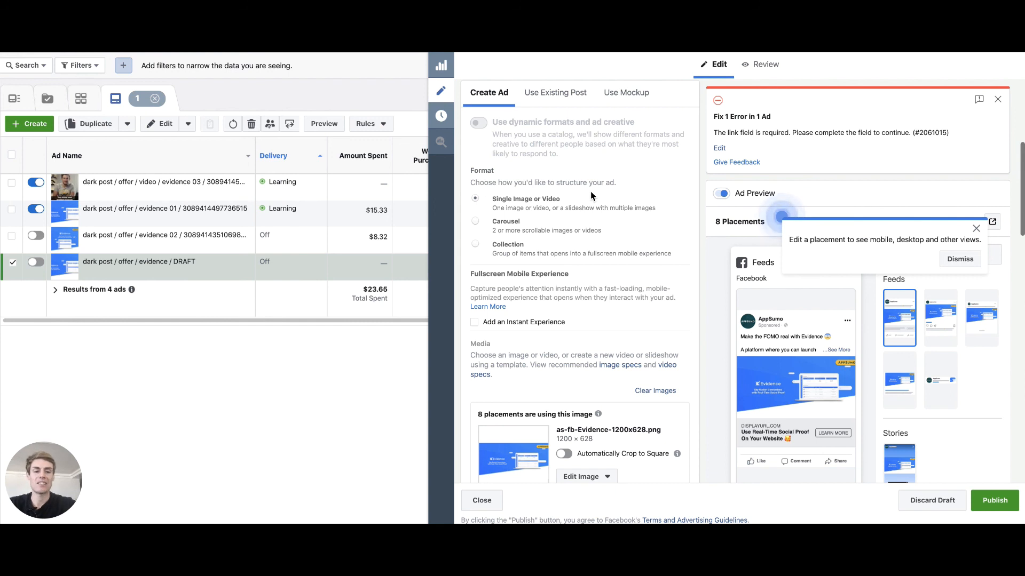
{"action": "left_click", "coordinate": [976, 229]}
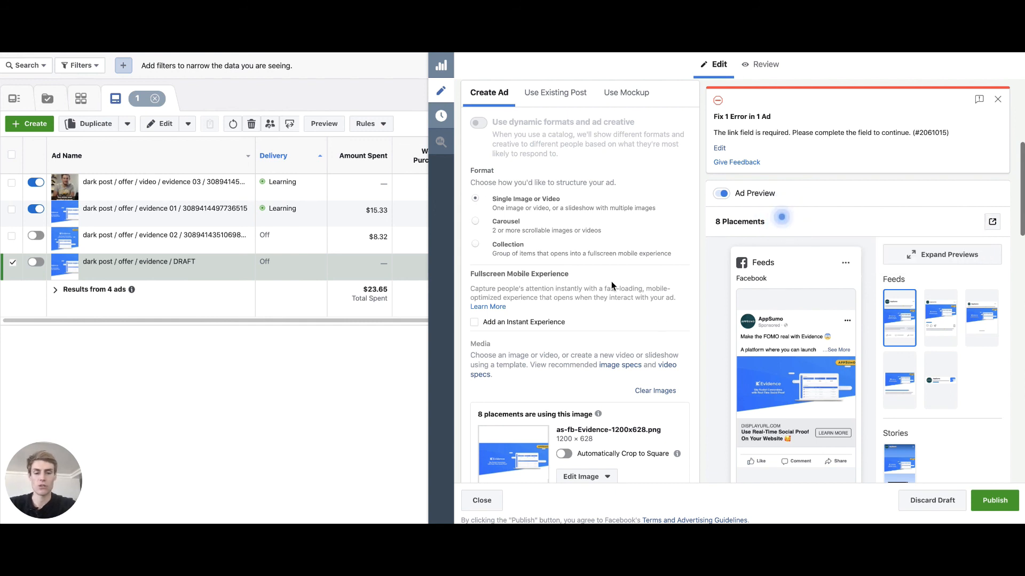